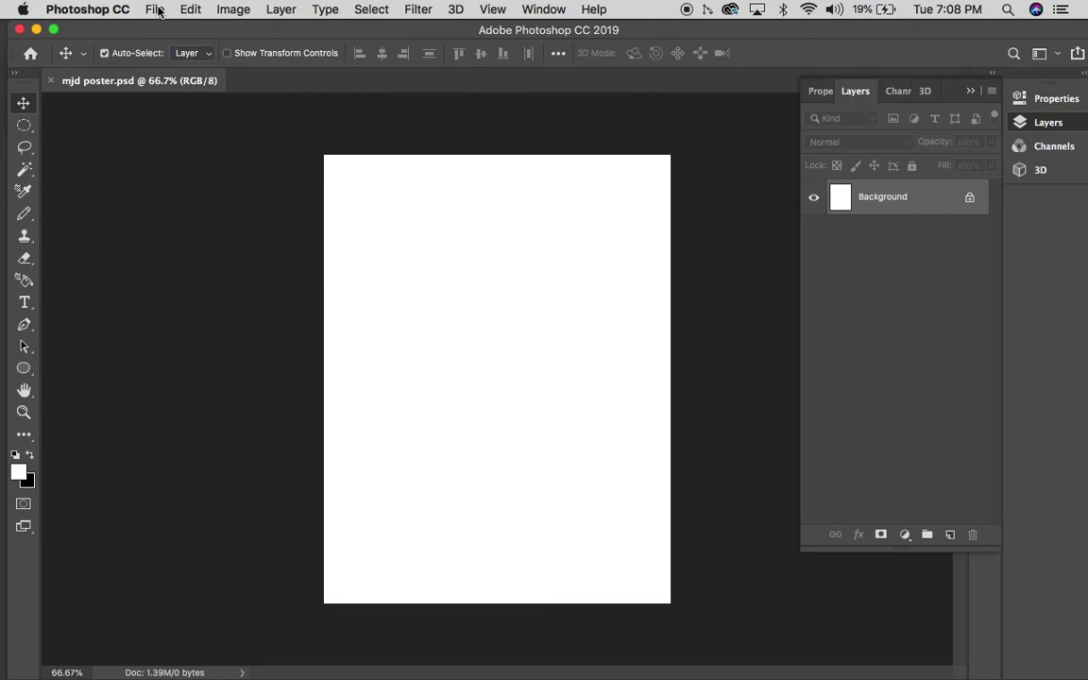
- Check the poster's file name, folder and Photoshop format in the Save As dialog, and leave it without saving
{"action": "left_click", "coordinate": [158, 12]}
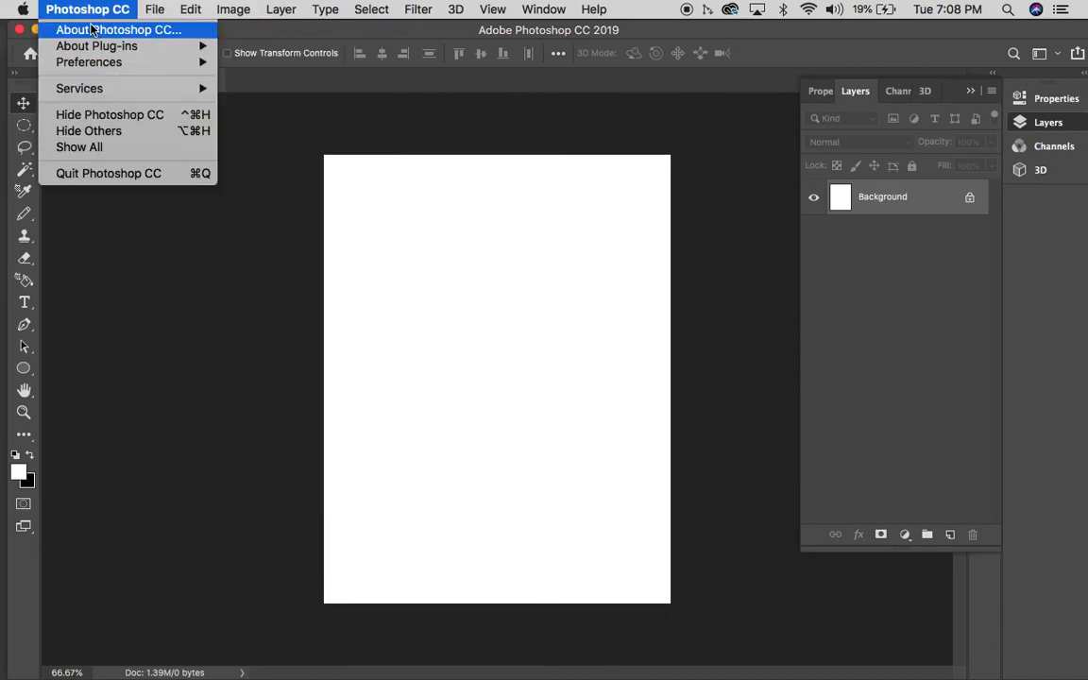
{"action": "left_click", "coordinate": [238, 26]}
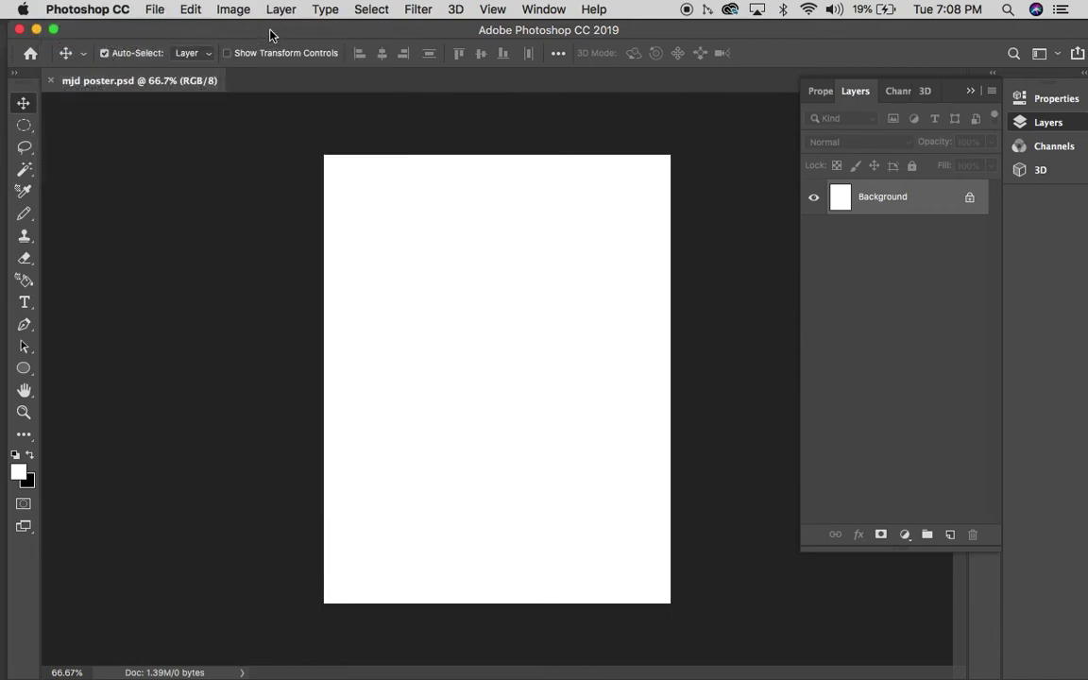
{"action": "left_click", "coordinate": [154, 9]}
{"action": "left_click", "coordinate": [168, 178]}
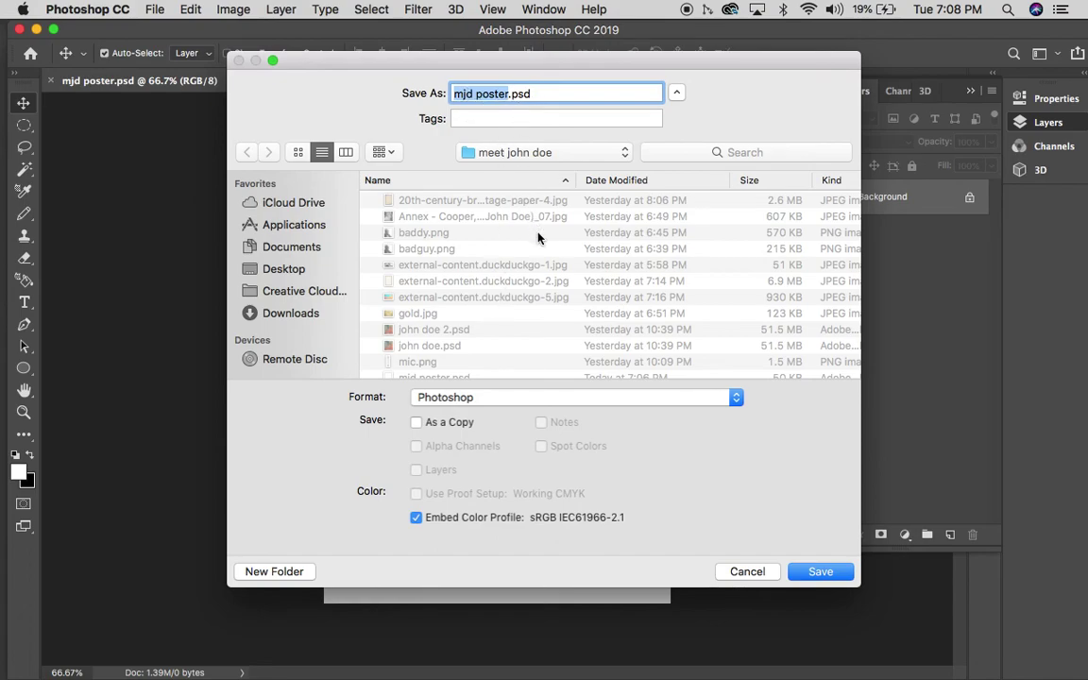
{"action": "left_click", "coordinate": [746, 572]}
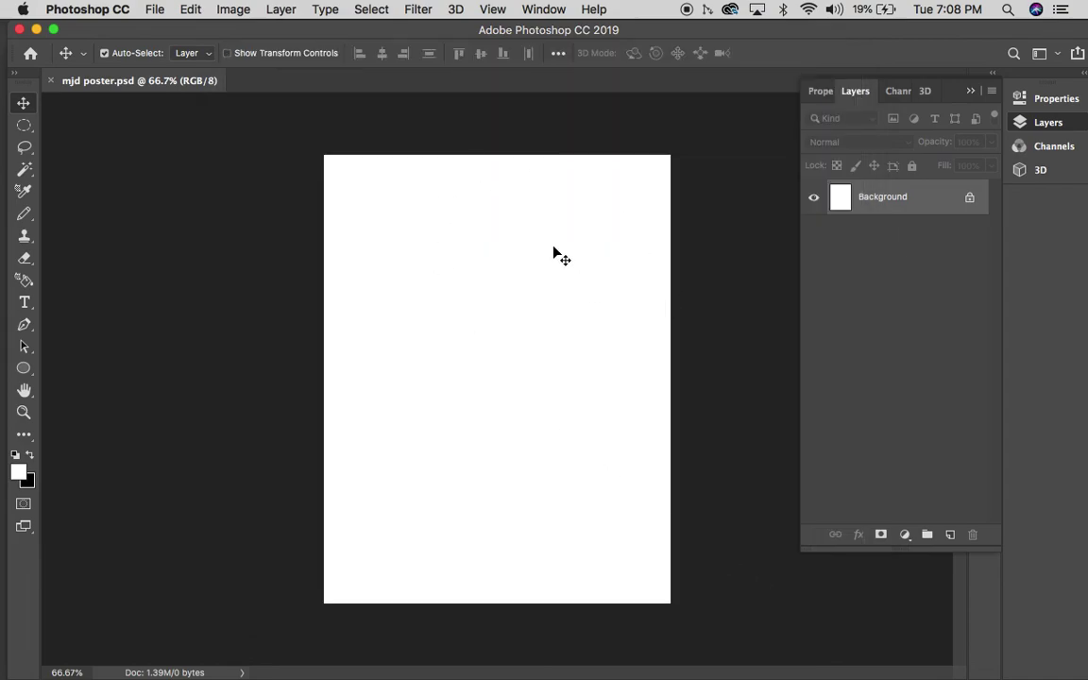
- Move the Photoshop window aside to view the meet john doe folder in Finder, and return to the blank poster document
{"action": "left_click_drag", "start_coordinate": [185, 31], "coordinate": [191, 66]}
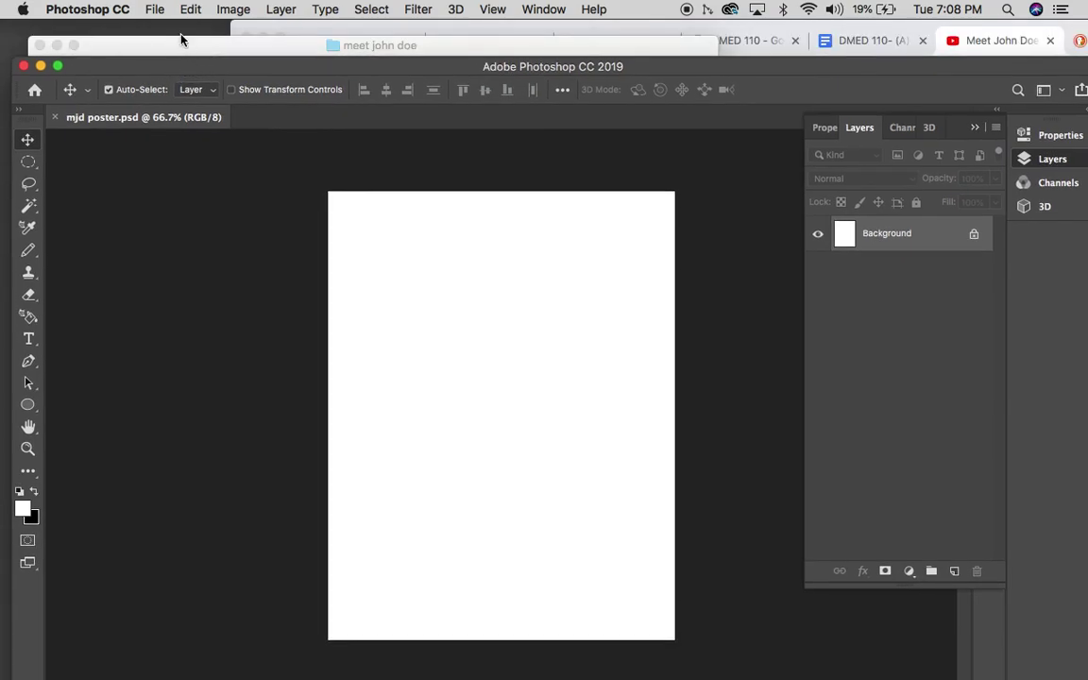
{"action": "left_click", "coordinate": [185, 48]}
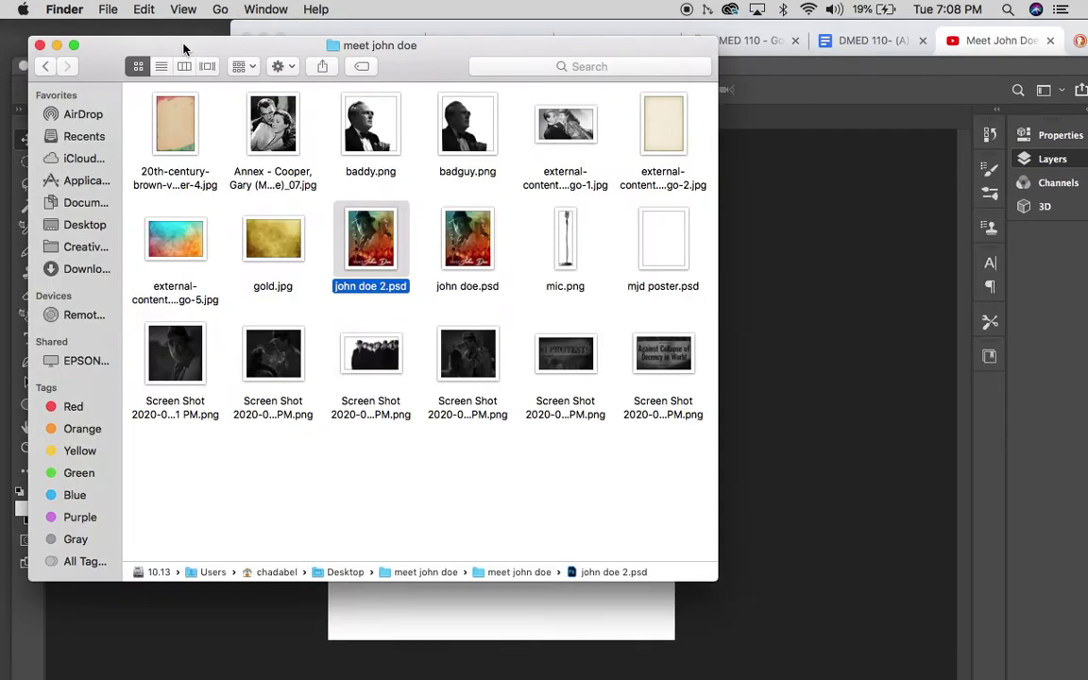
{"action": "left_click", "coordinate": [740, 291]}
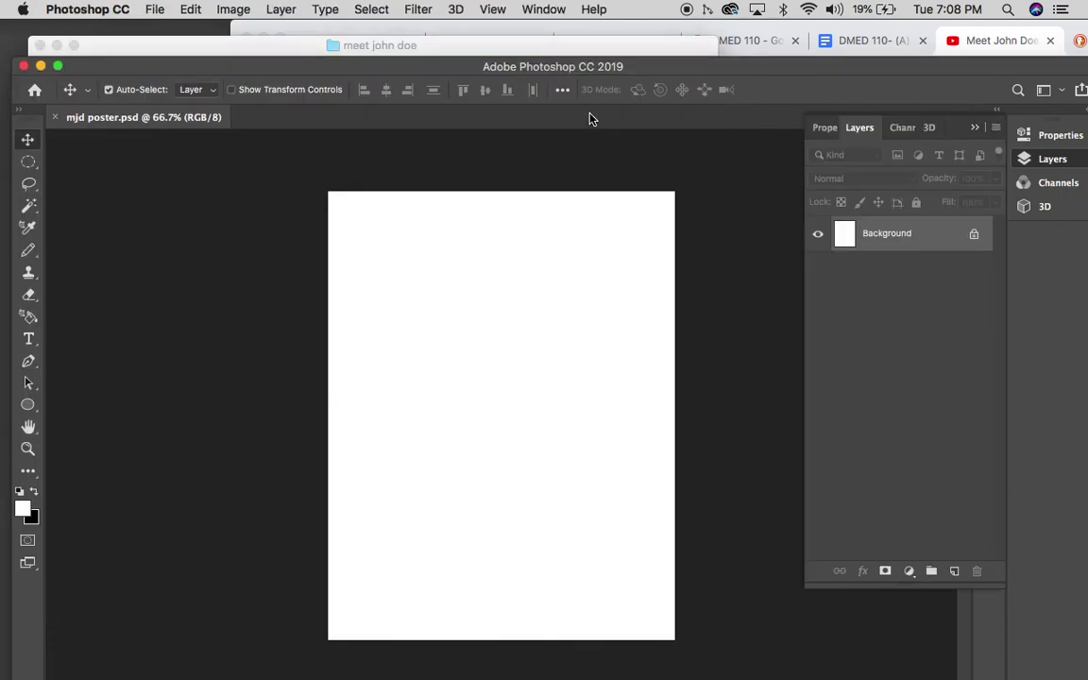
{"action": "left_click_drag", "start_coordinate": [495, 75], "coordinate": [456, 39]}
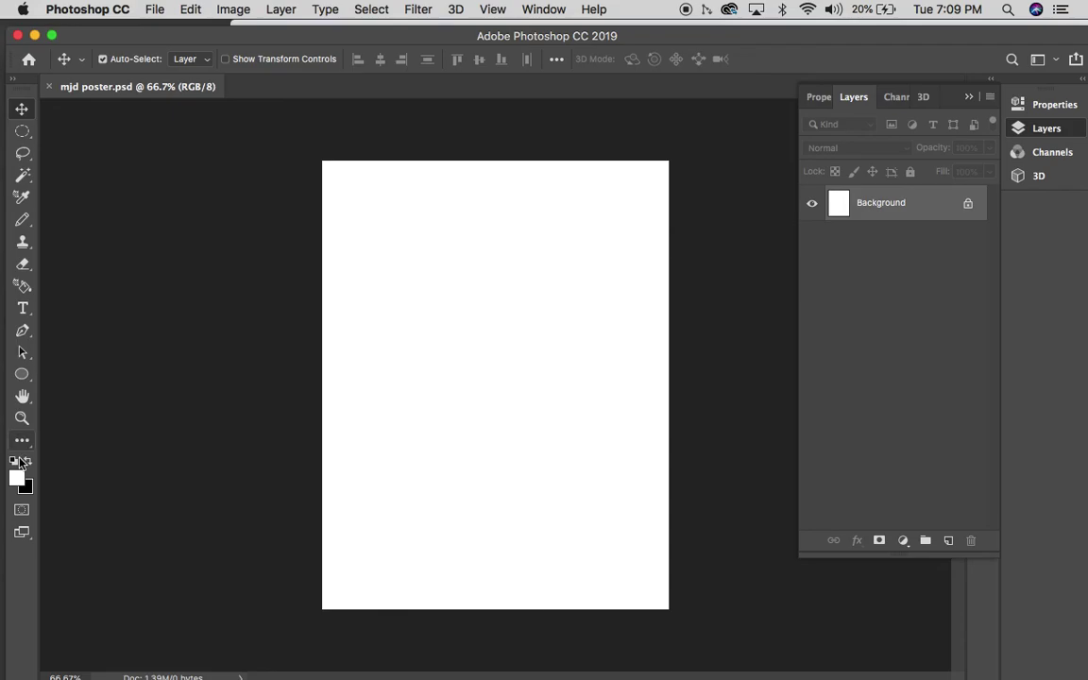
- Activate the Paint Bucket tool, examine the list of additional tools grouped with it, and return to the Move tool
{"action": "key", "text": "g"}
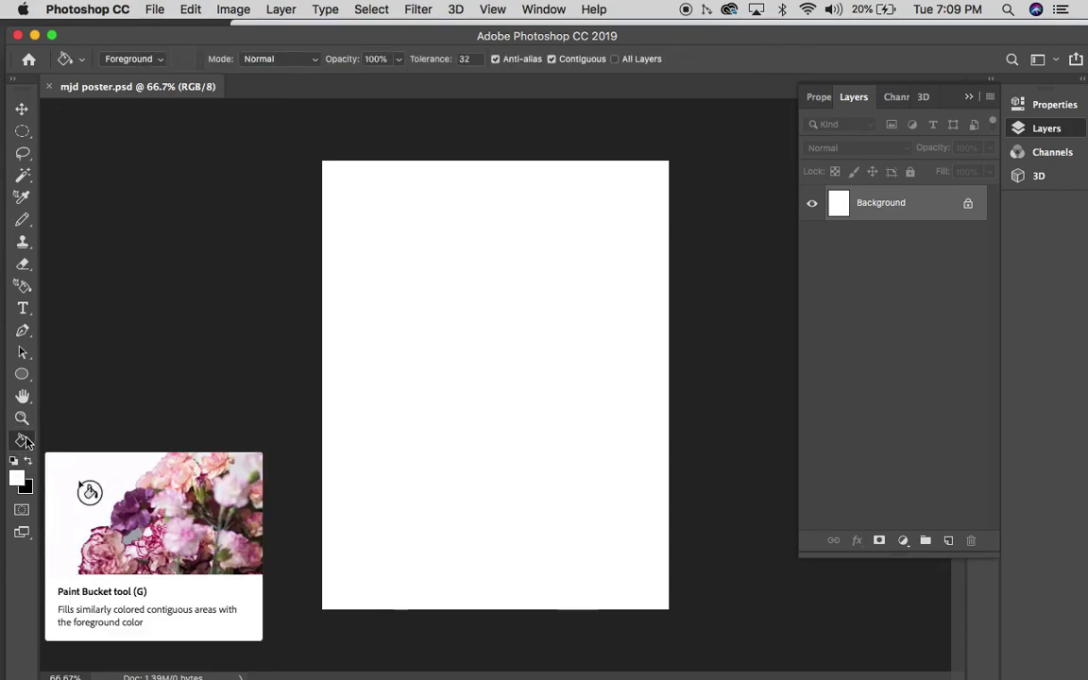
{"action": "left_click", "coordinate": [24, 441]}
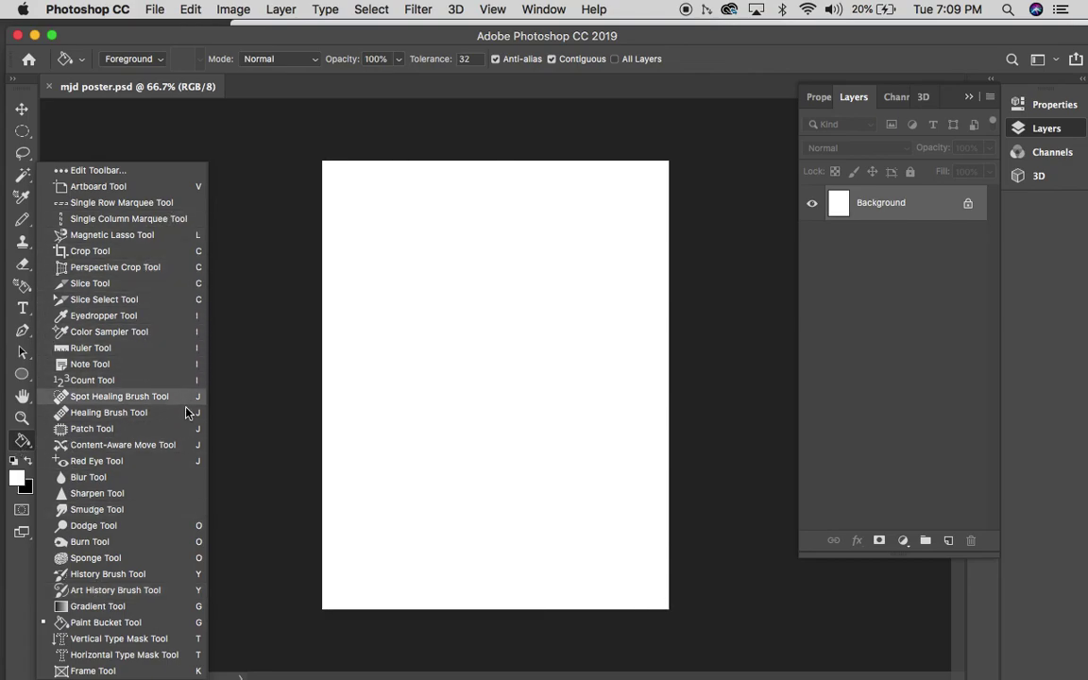
{"action": "left_click", "coordinate": [23, 442]}
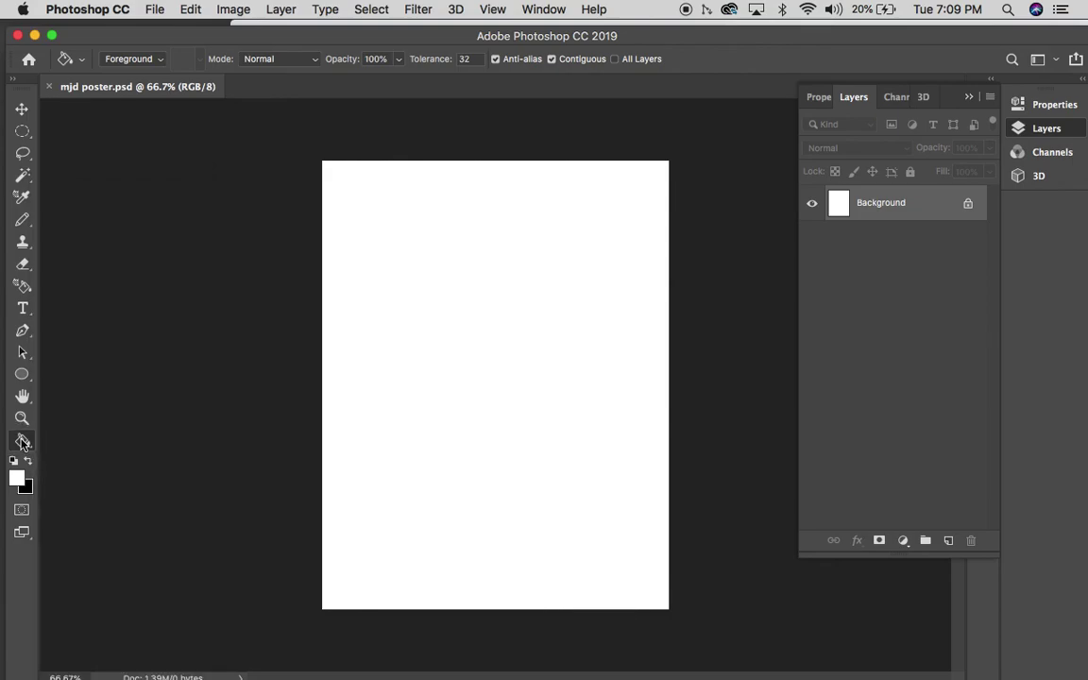
{"action": "left_click", "coordinate": [22, 110]}
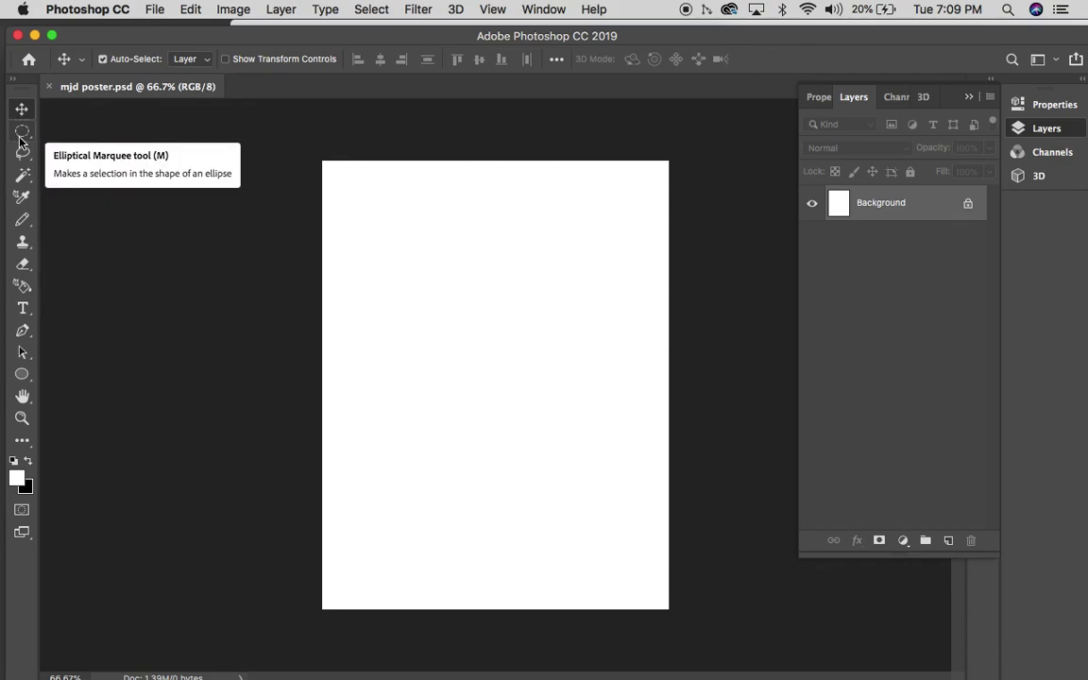
- Review the Marquee and Lasso tool variants, set the marquee to rectangular, and return to the Move tool
{"action": "left_click", "coordinate": [20, 140]}
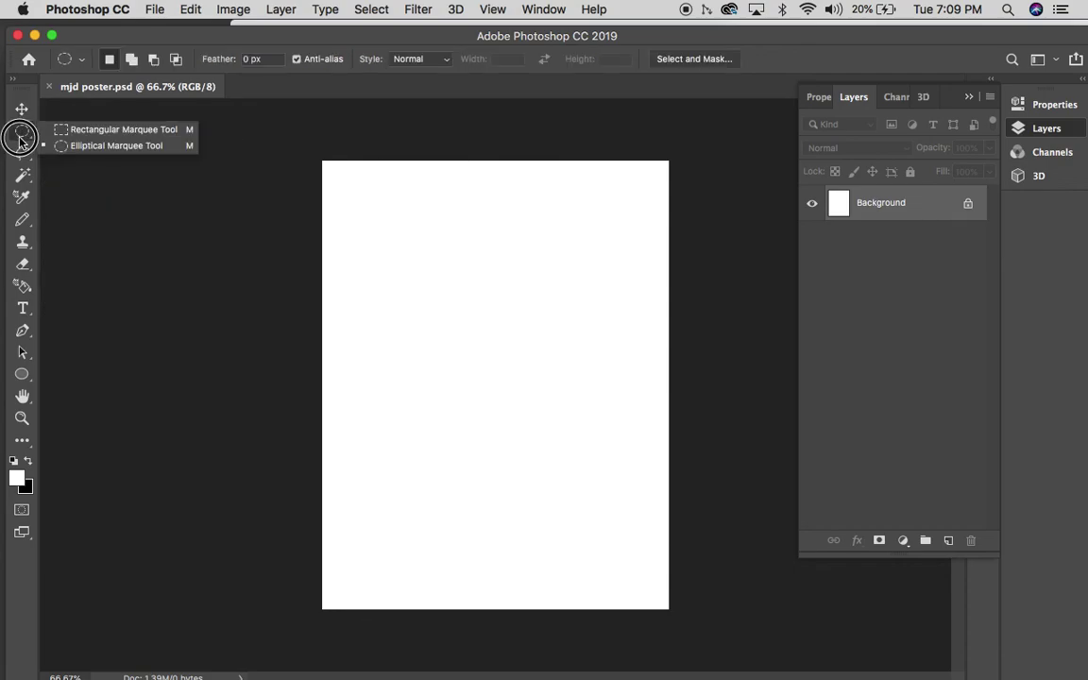
{"action": "mouse_move", "coordinate": [21, 140]}
{"action": "left_mouse_down"}
{"action": "mouse_move", "coordinate": [61, 132]}
{"action": "mouse_move", "coordinate": [22, 160]}
{"action": "left_mouse_up"}
{"action": "left_click", "coordinate": [24, 132]}
{"action": "left_click", "coordinate": [23, 155]}
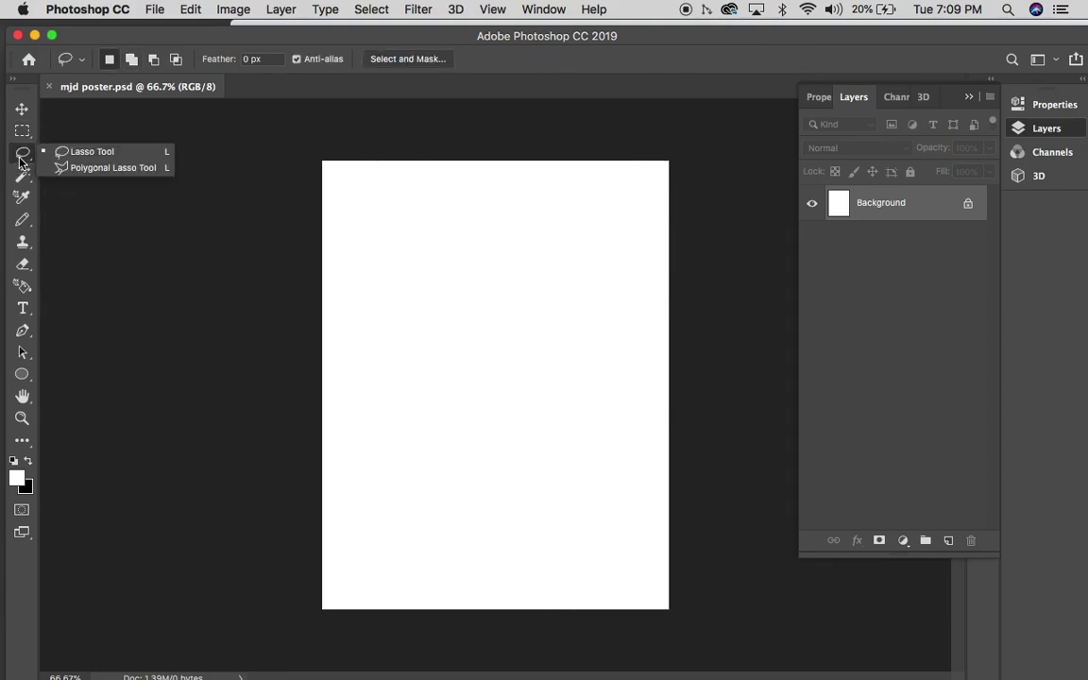
{"action": "left_click", "coordinate": [22, 111]}
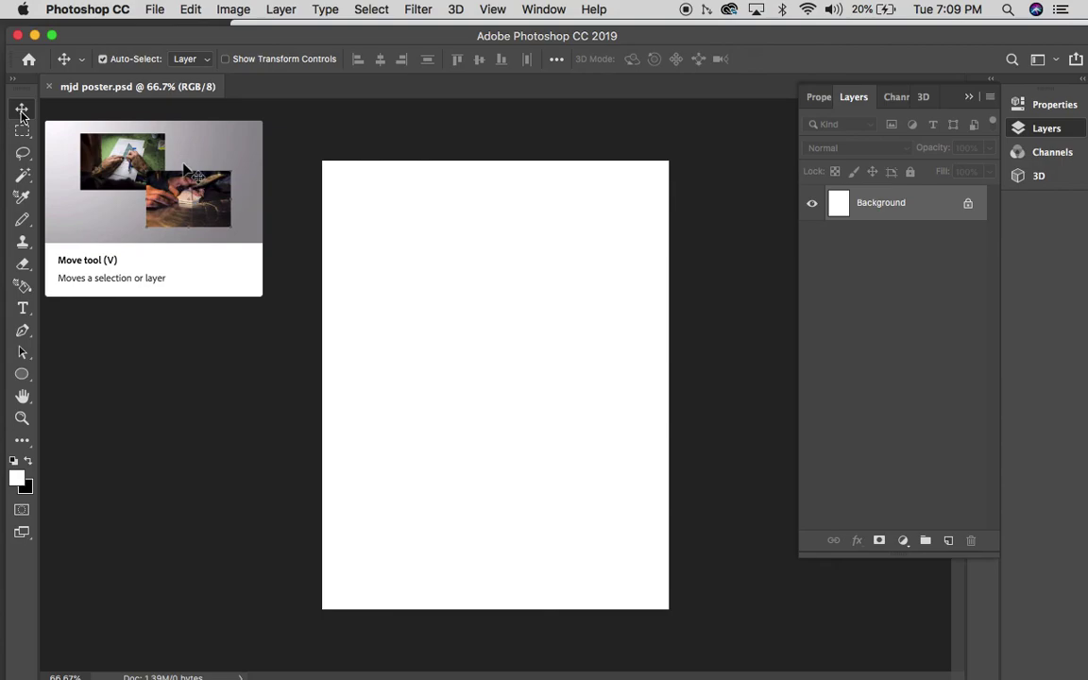
- Switch to the meet john doe folder in Finder and select the mjd poster.psd file
{"action": "mouse_move", "coordinate": [113, 36]}
{"action": "left_mouse_down"}
{"action": "mouse_move", "coordinate": [137, 39]}
{"action": "mouse_move", "coordinate": [117, 38]}
{"action": "mouse_move", "coordinate": [121, 57]}
{"action": "left_mouse_up"}
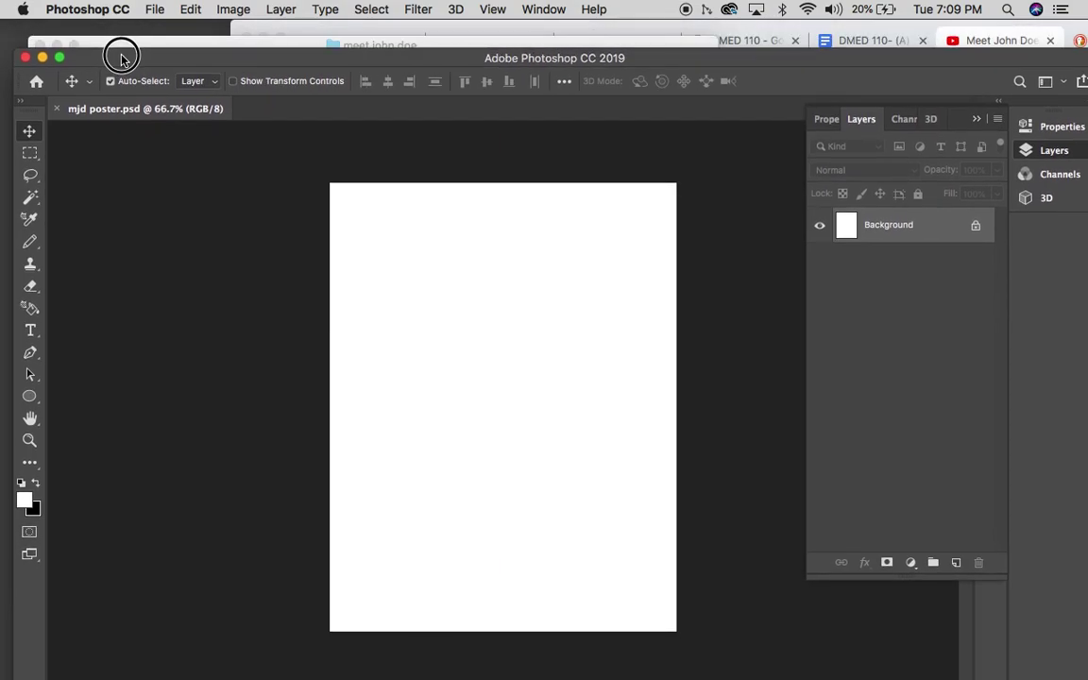
{"action": "left_click", "coordinate": [304, 44]}
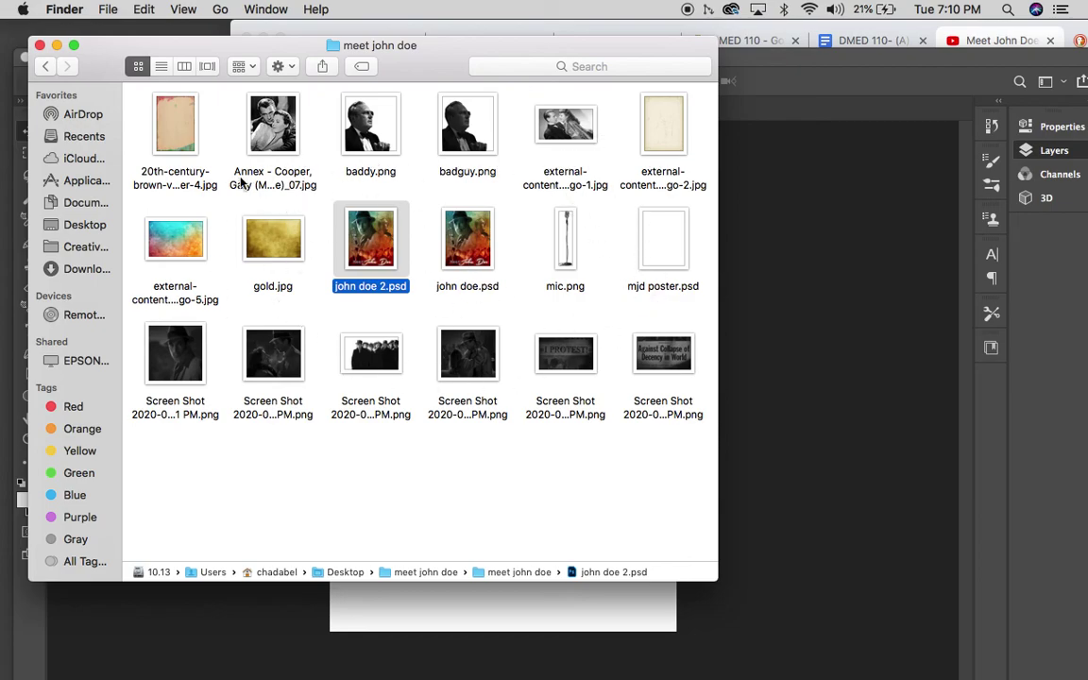
{"action": "mouse_move", "coordinate": [282, 48]}
{"action": "left_mouse_down"}
{"action": "mouse_move", "coordinate": [272, 39]}
{"action": "mouse_move", "coordinate": [285, 43]}
{"action": "left_mouse_up"}
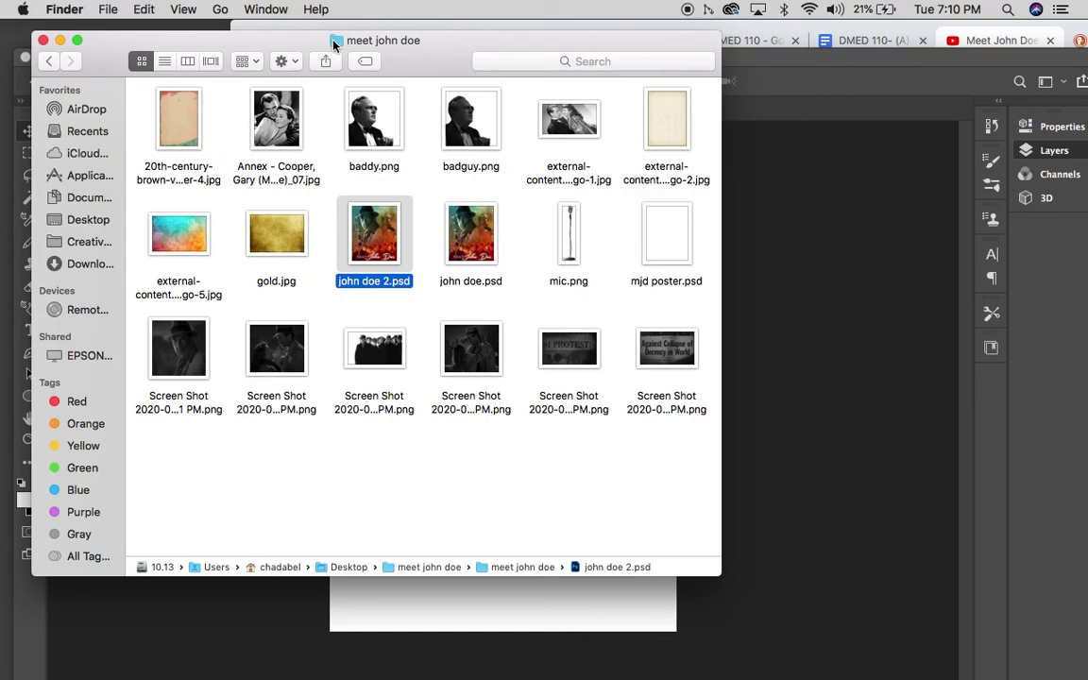
{"action": "left_click", "coordinate": [660, 238]}
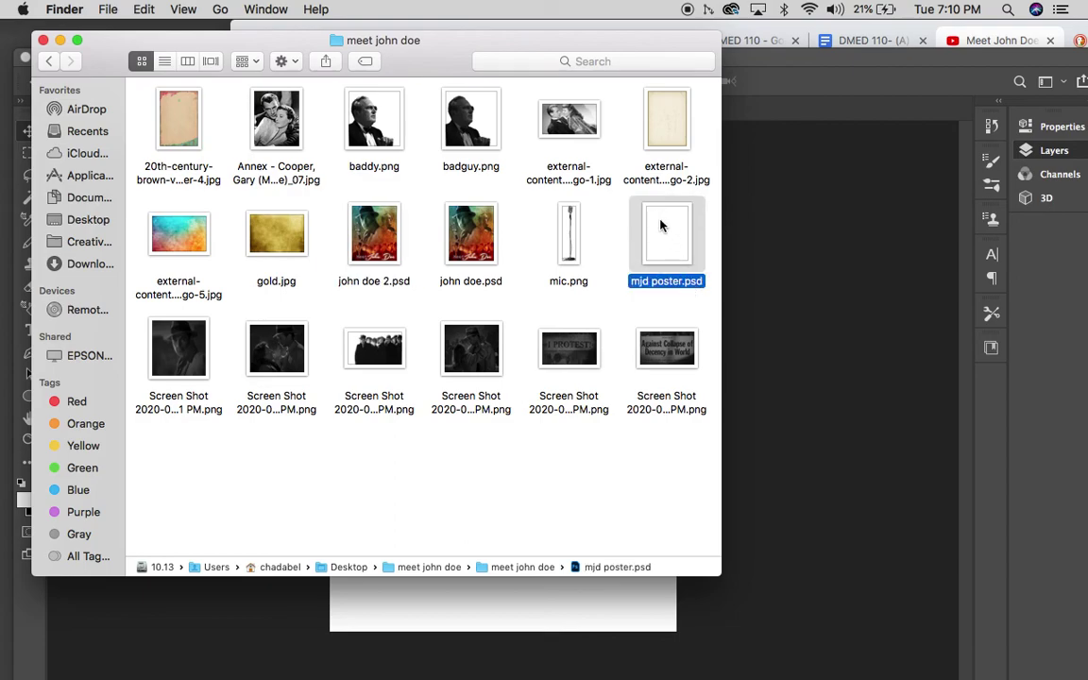
- Switch to the Meet John Doe video in Chrome, view it full screen, and try framing a screenshot around the man in the hat
{"action": "left_click", "coordinate": [364, 27]}
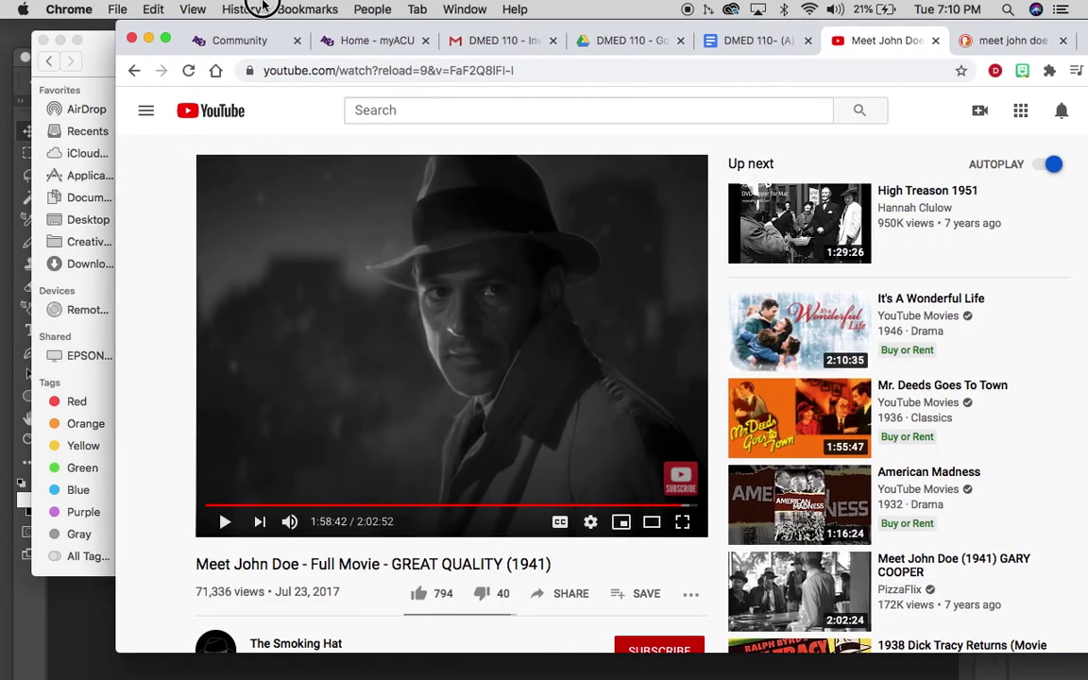
{"action": "left_click_drag", "start_coordinate": [263, 5], "coordinate": [176, 4]}
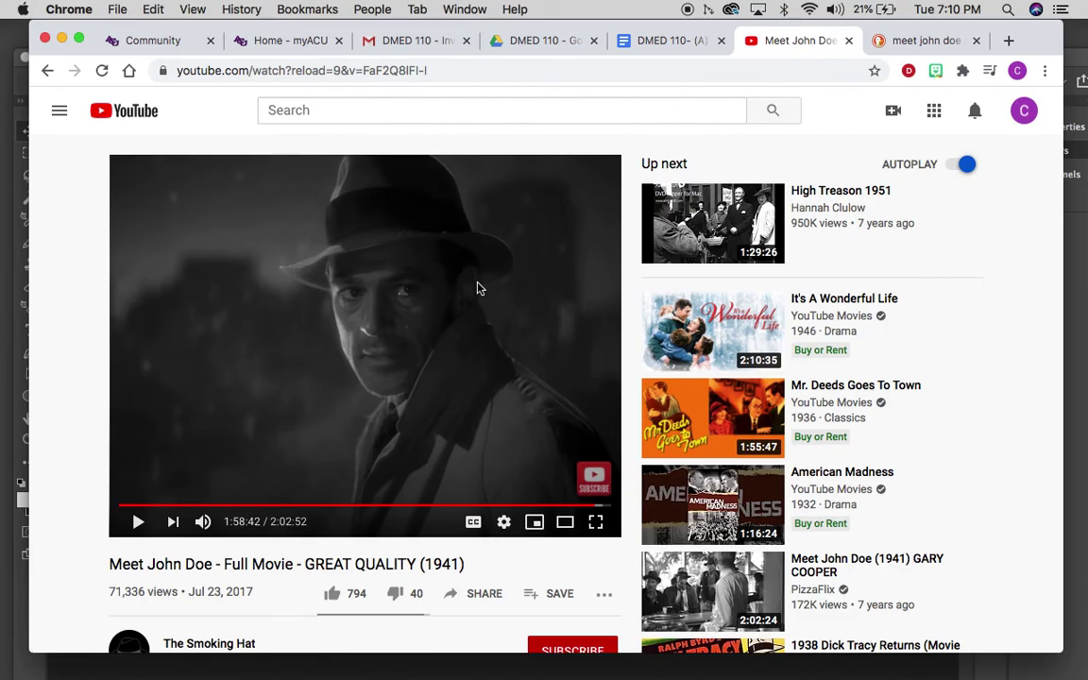
{"action": "left_click", "coordinate": [596, 521]}
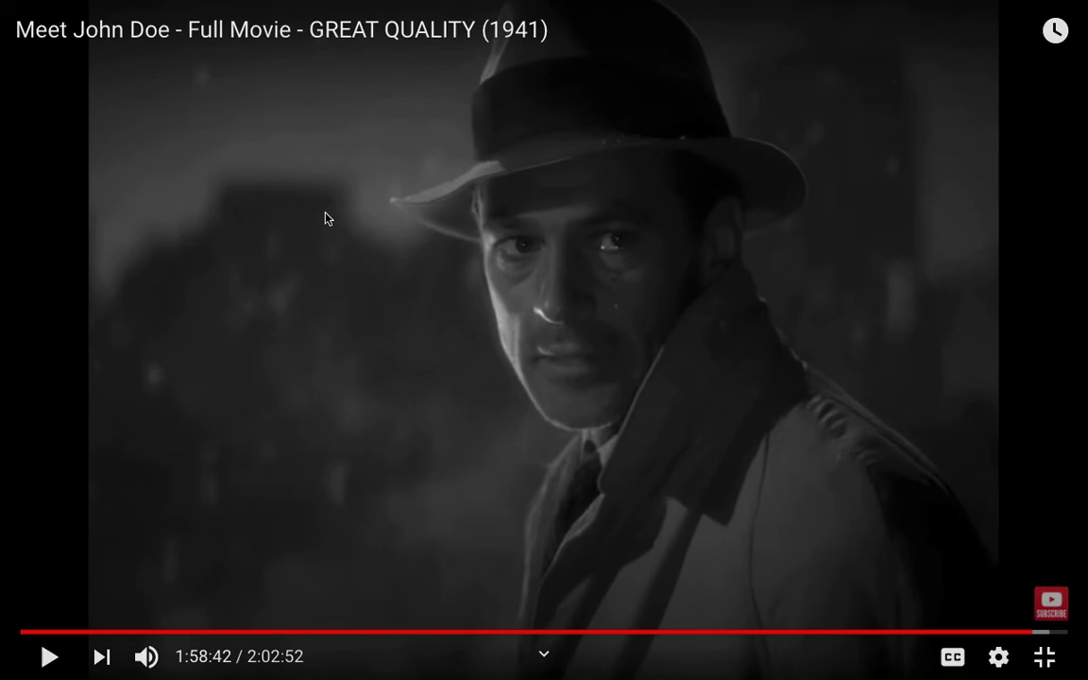
{"action": "key", "text": "Print"}
{"action": "left_click_drag", "start_coordinate": [276, 52], "coordinate": [959, 597]}
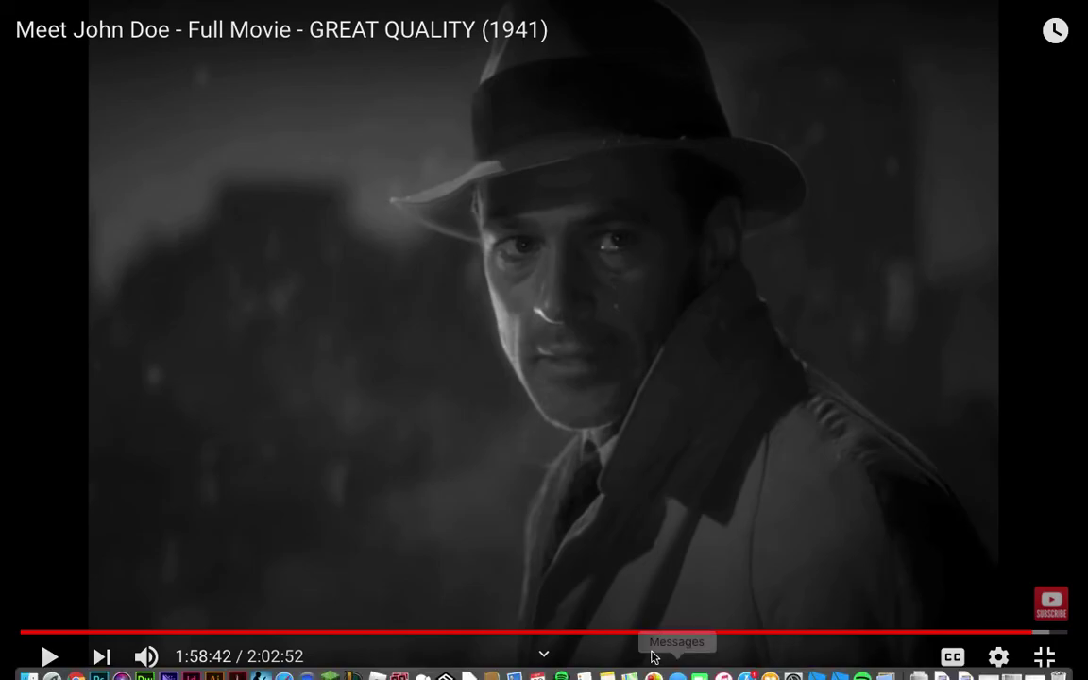
- Skip the movie to 1:02:13, frame the woman and man as a screenshot area, and exit full screen
{"action": "left_click", "coordinate": [549, 631]}
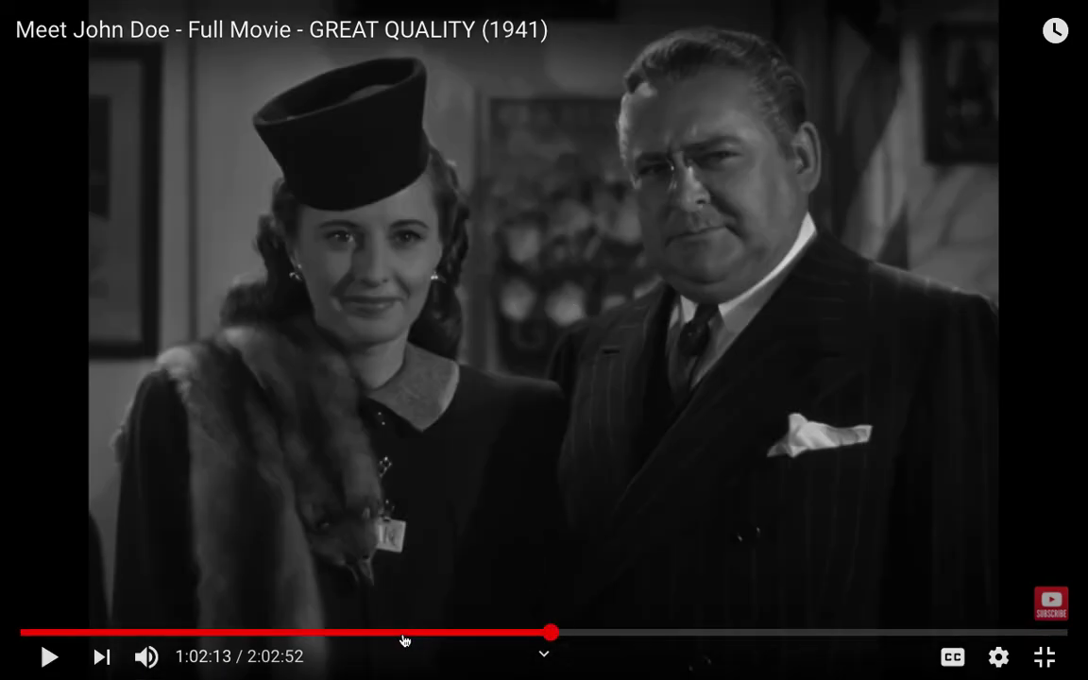
{"action": "left_click_drag", "start_coordinate": [208, 46], "coordinate": [890, 453]}
{"action": "left_click_drag", "start_coordinate": [904, 631], "coordinate": [903, 609]}
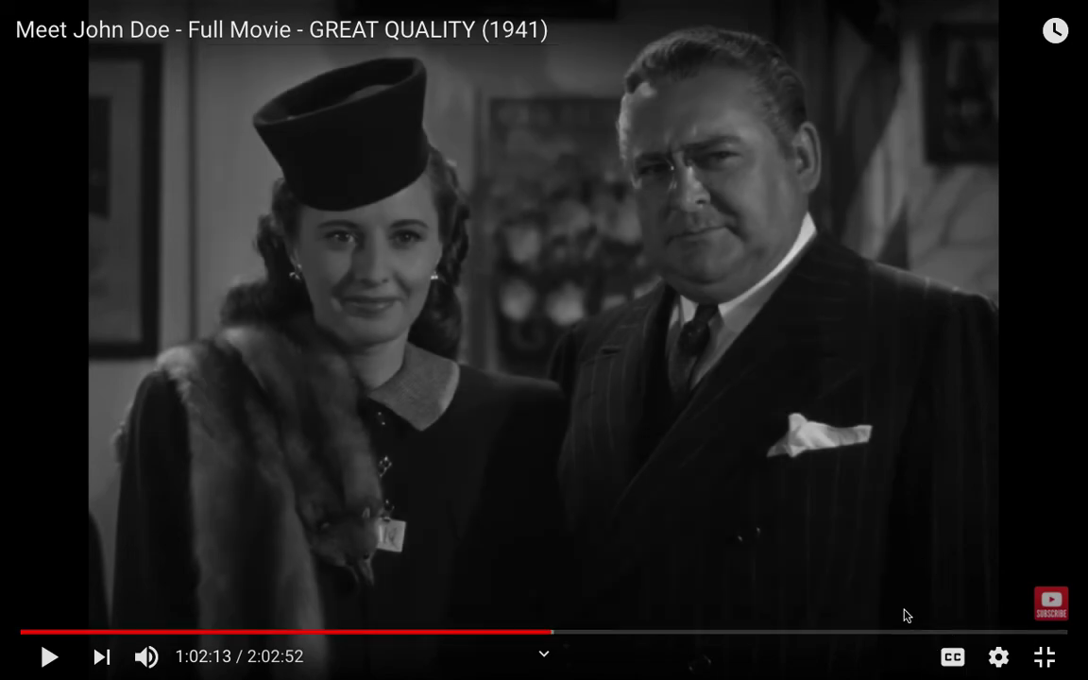
{"action": "key", "text": "Escape"}
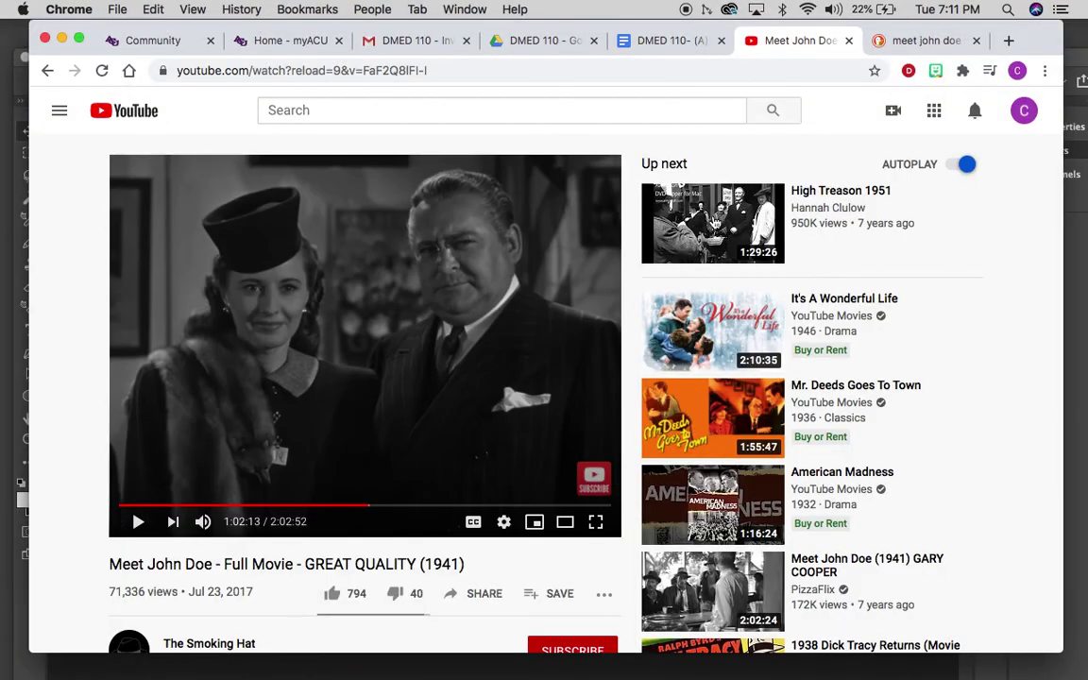
- Browse the DuckDuckGo image results for "meet john doe movie pictures" and close the expanded image preview
{"action": "left_click", "coordinate": [924, 41]}
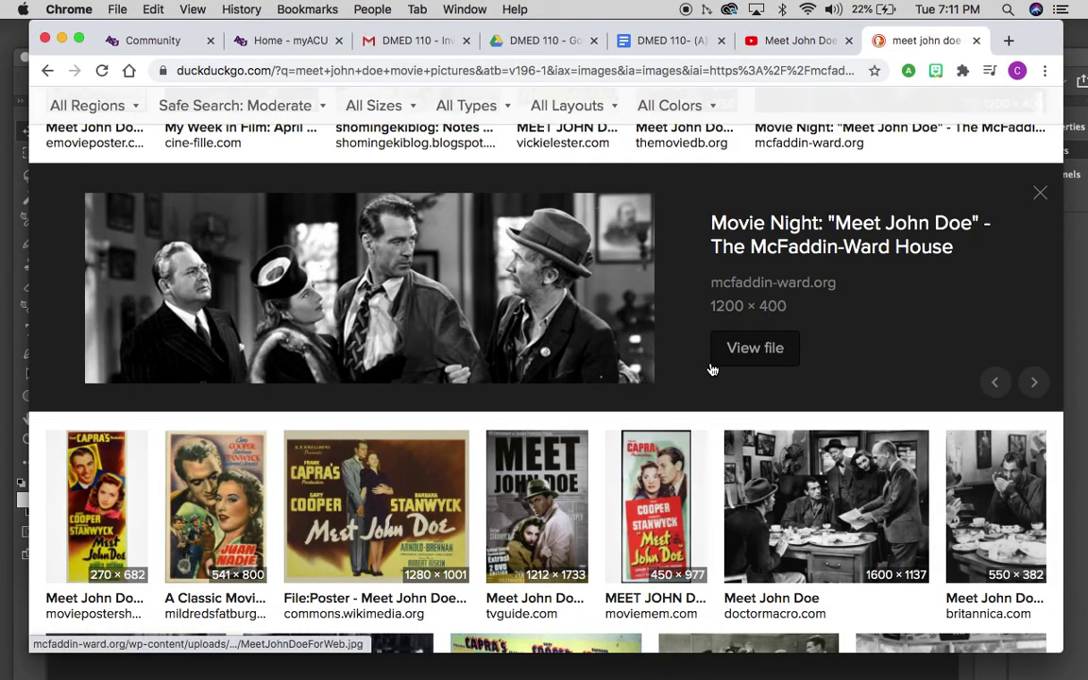
{"action": "scroll", "coordinate": [567, 309], "scroll_direction": "up", "scroll_amount": 5}
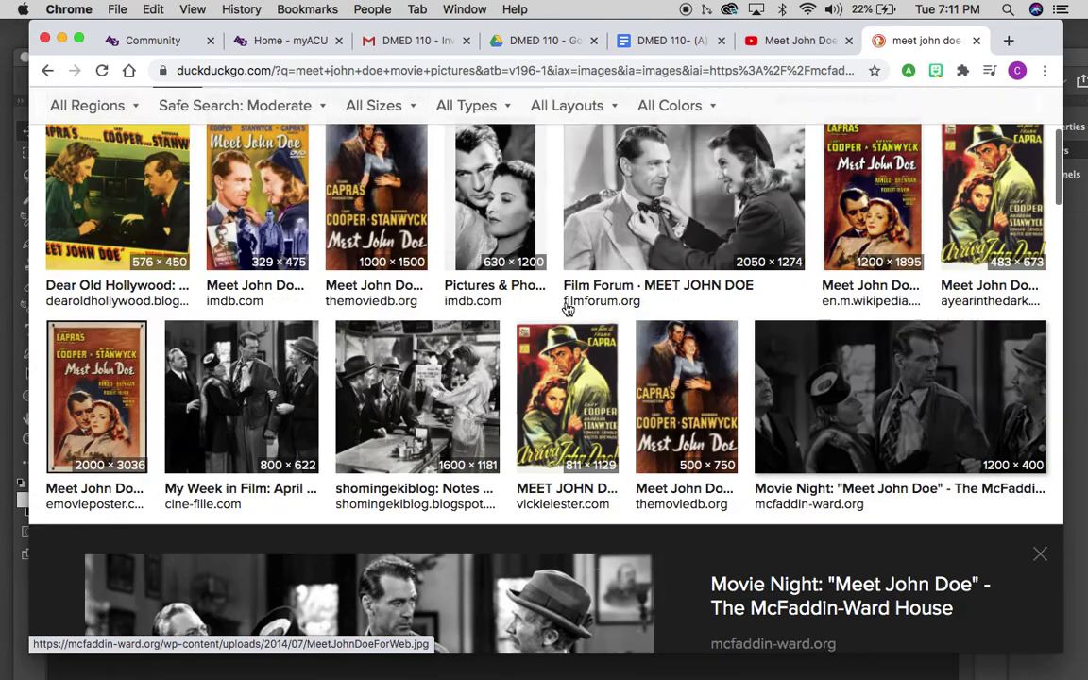
{"action": "scroll", "coordinate": [567, 309], "scroll_direction": "down", "scroll_amount": 3}
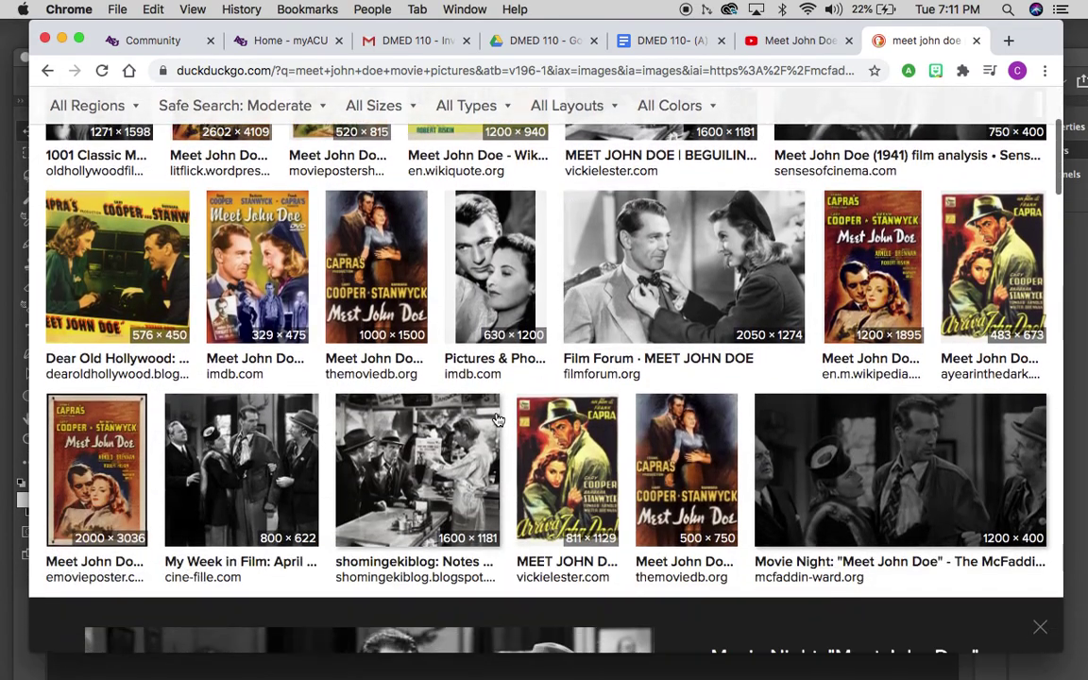
{"action": "left_click", "coordinate": [788, 450]}
{"action": "left_click", "coordinate": [789, 451]}
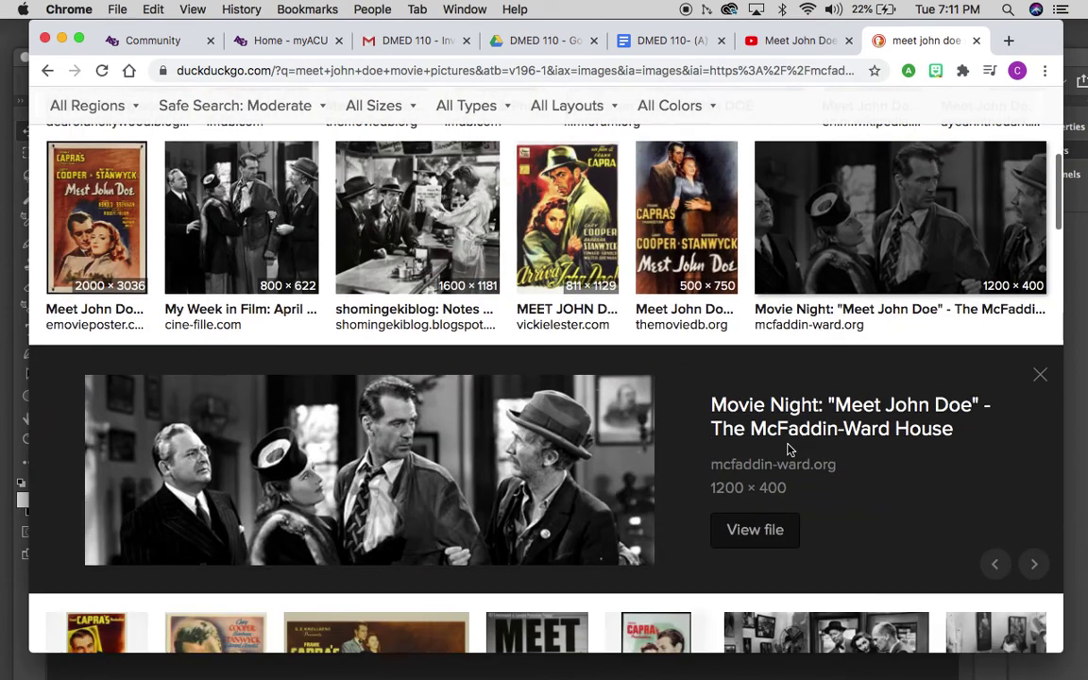
{"action": "left_click", "coordinate": [792, 225]}
{"action": "scroll", "coordinate": [724, 187], "scroll_direction": "up", "scroll_amount": 2}
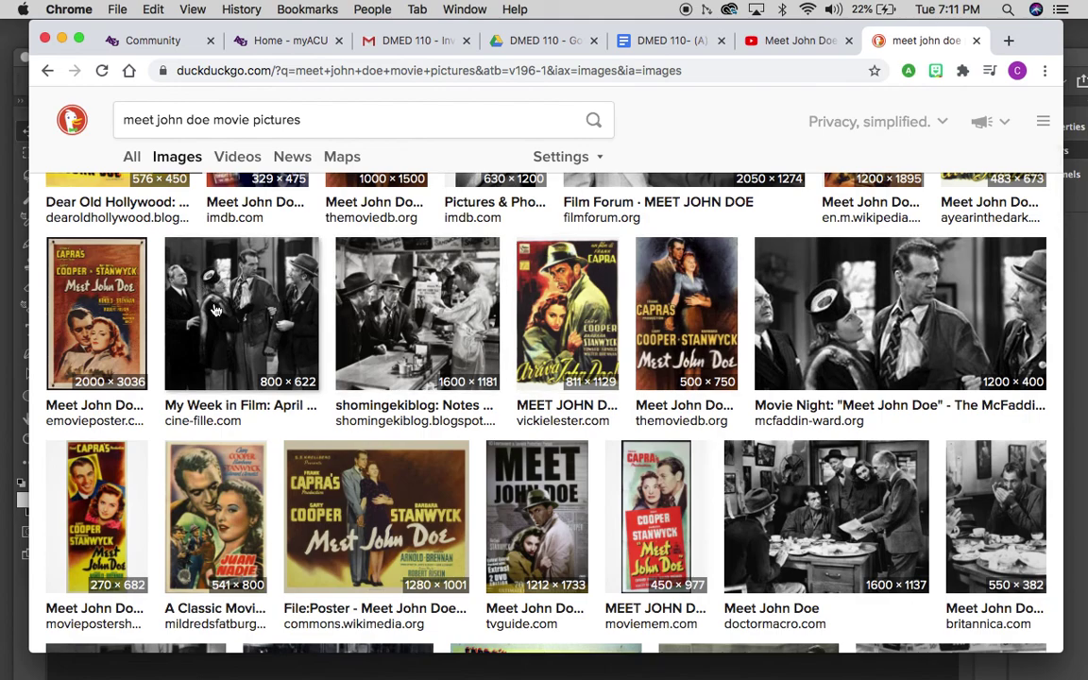
- Preview the 1200 × 400 Movie Night still from mcfaddin-ward.org and open the image in a new browser tab
{"action": "left_click", "coordinate": [837, 300]}
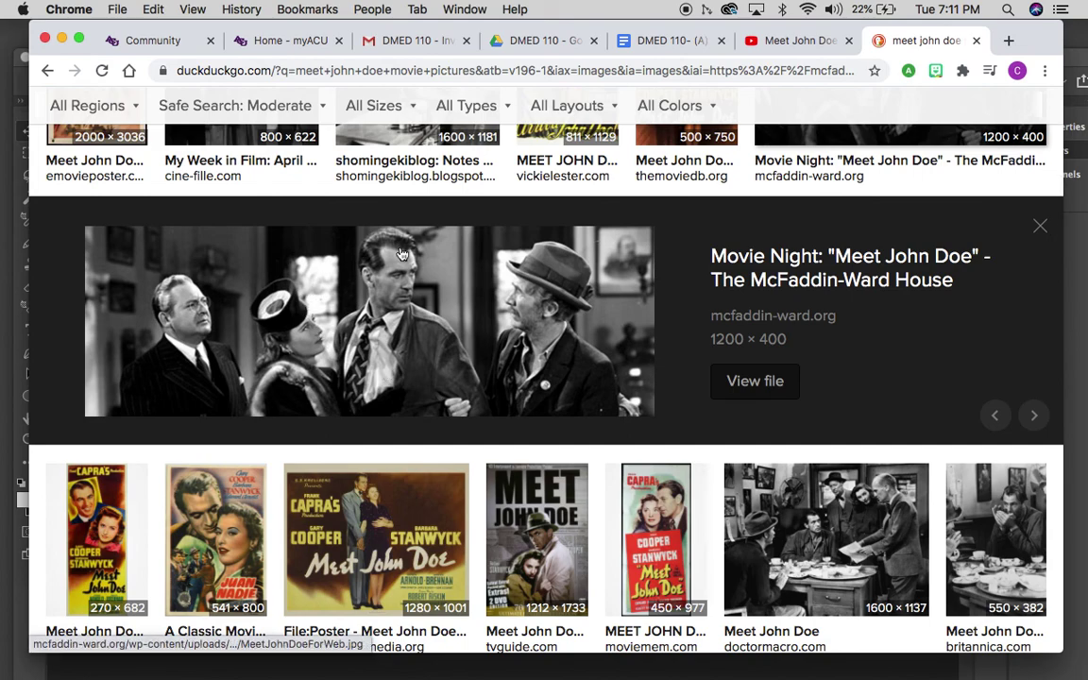
{"action": "right_click", "coordinate": [368, 326]}
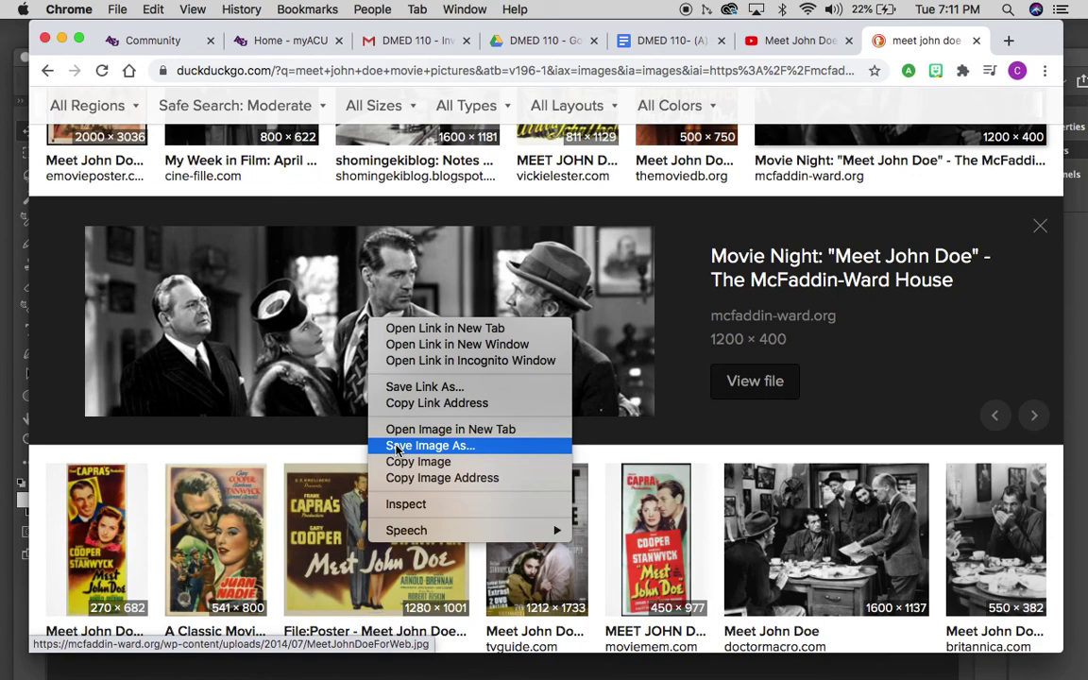
{"action": "left_click", "coordinate": [398, 429]}
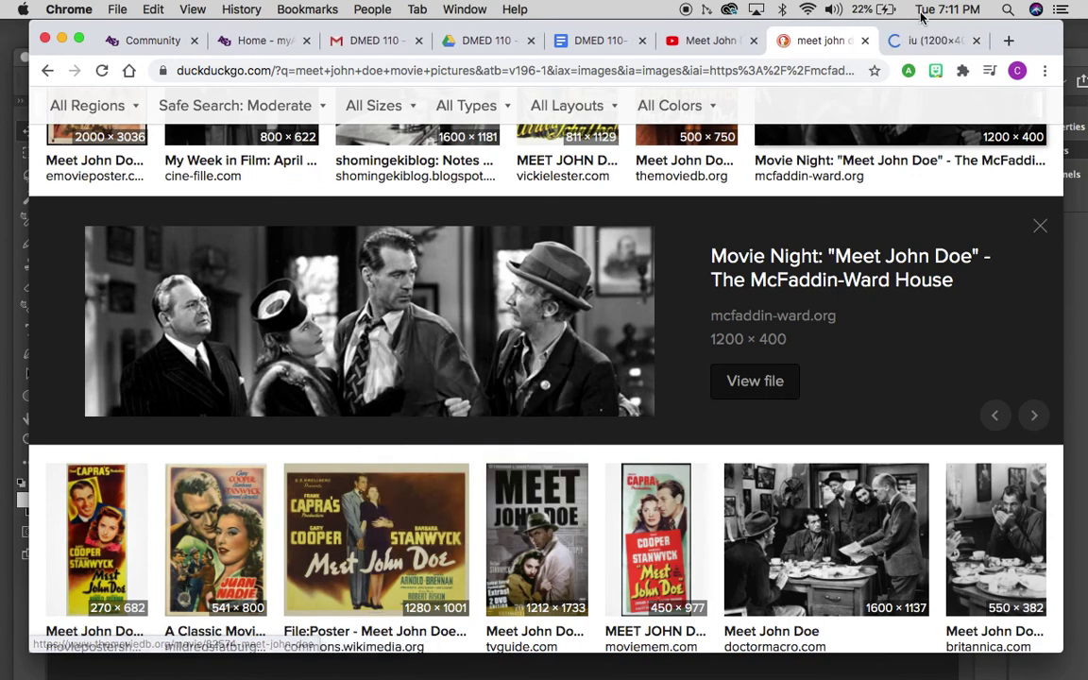
{"action": "left_click", "coordinate": [930, 42]}
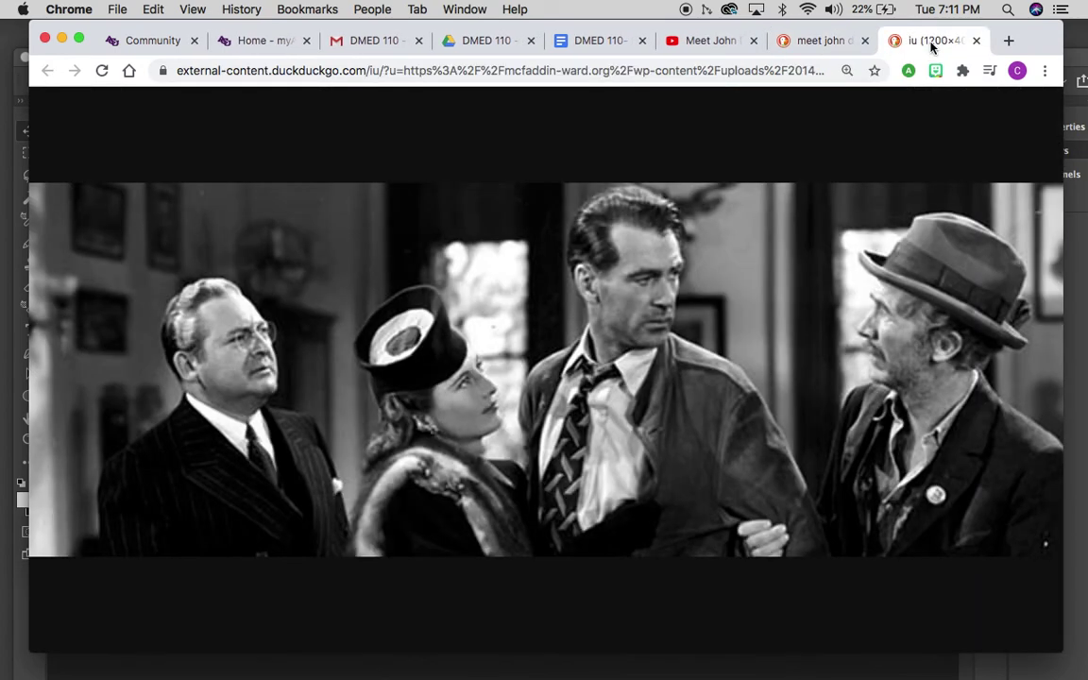
- Save the four-character movie still as characters.jpeg in the meet john doe folder on the Desktop
{"action": "right_click", "coordinate": [596, 372]}
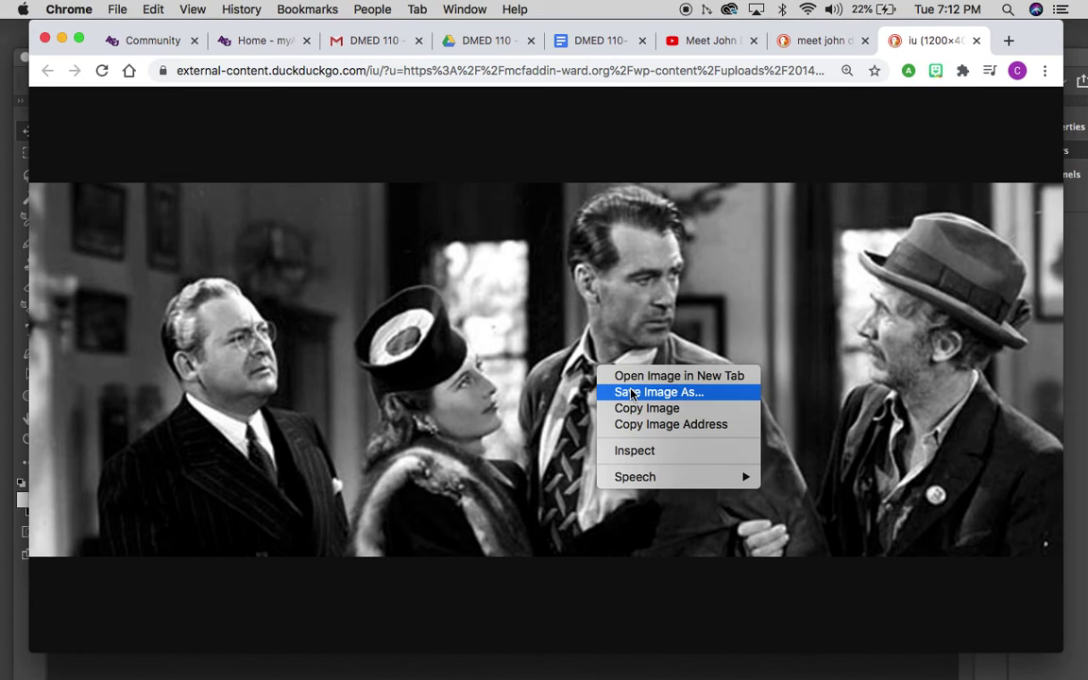
{"action": "left_click", "coordinate": [631, 392]}
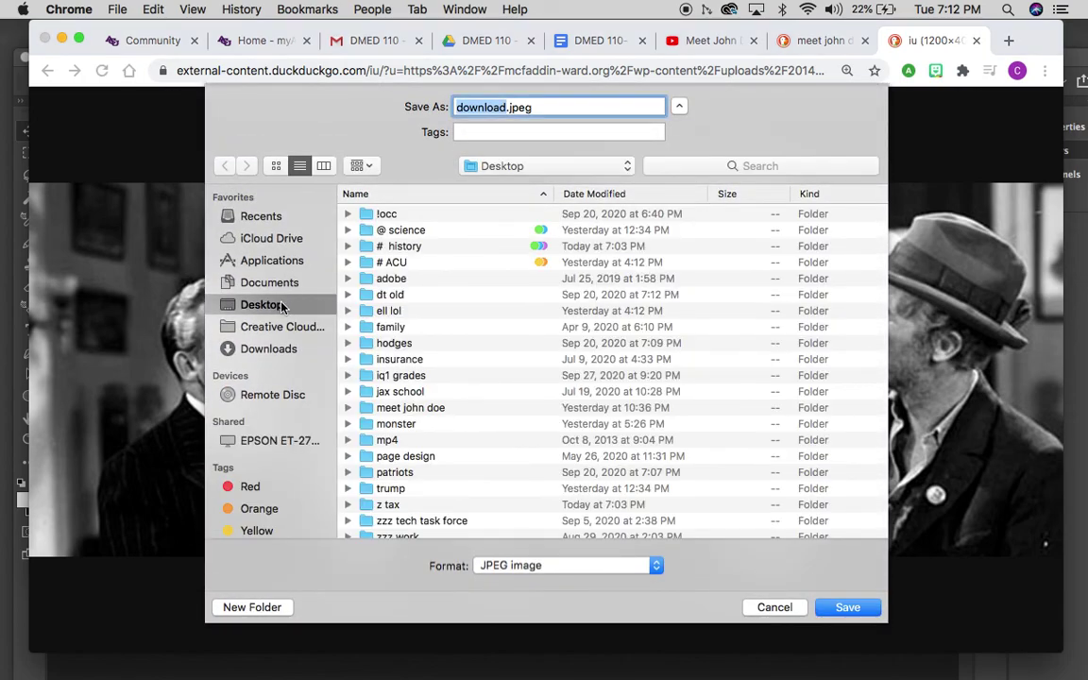
{"action": "scroll", "coordinate": [524, 369], "scroll_direction": "down", "scroll_amount": 10}
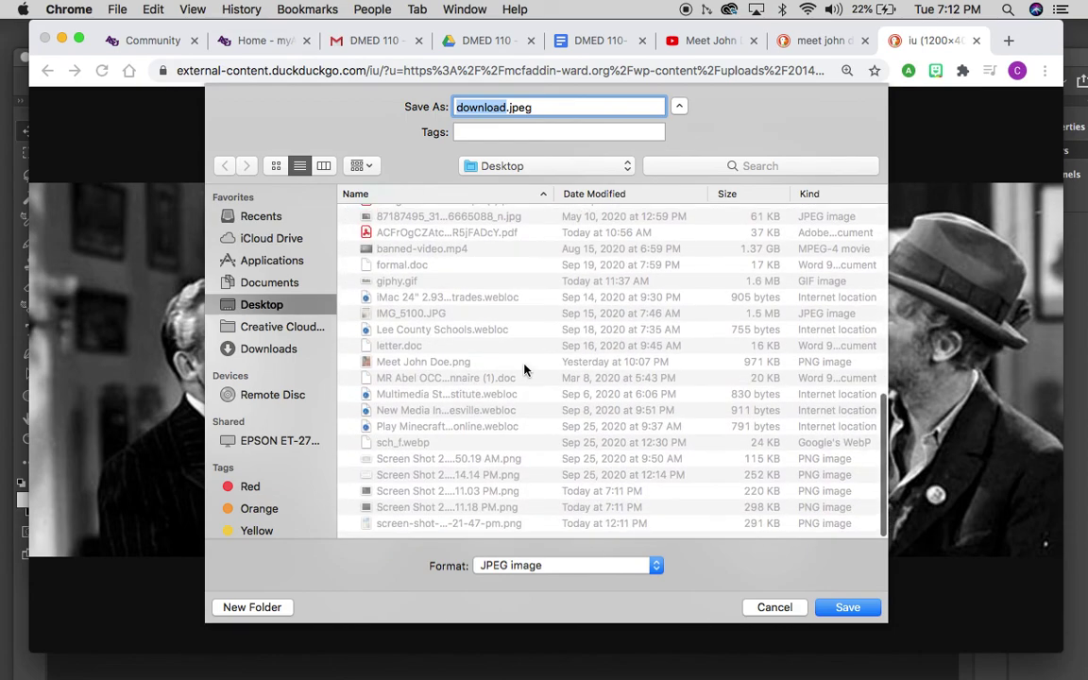
{"action": "scroll", "coordinate": [524, 369], "scroll_direction": "up", "scroll_amount": 1}
{"action": "scroll", "coordinate": [524, 369], "scroll_direction": "up", "scroll_amount": 5}
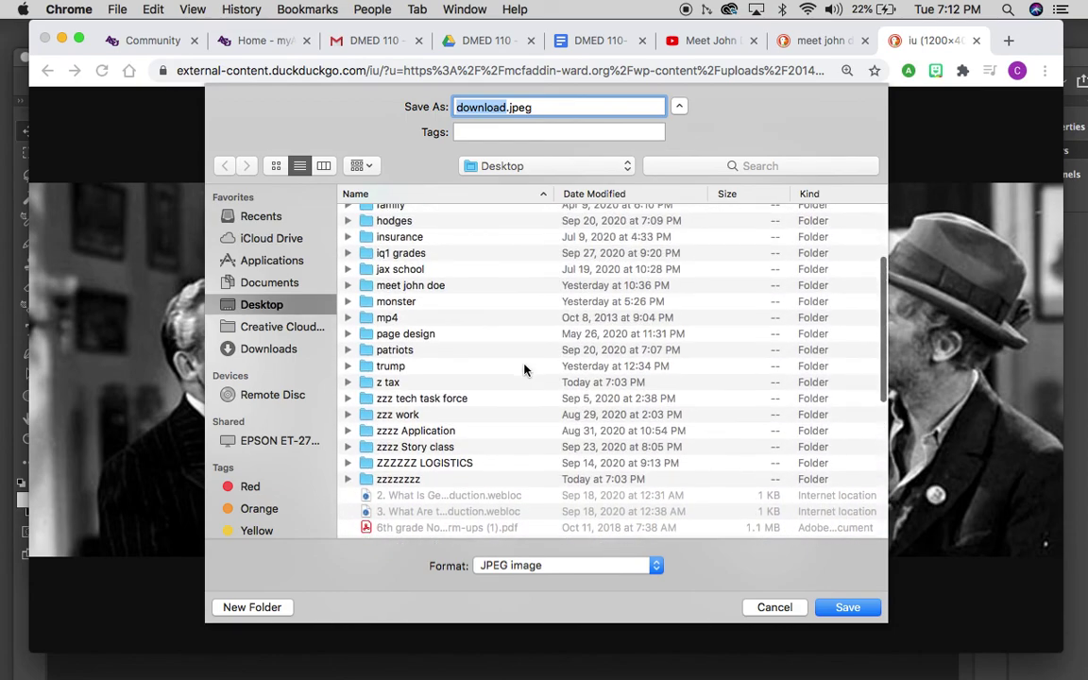
{"action": "double_click", "coordinate": [413, 286]}
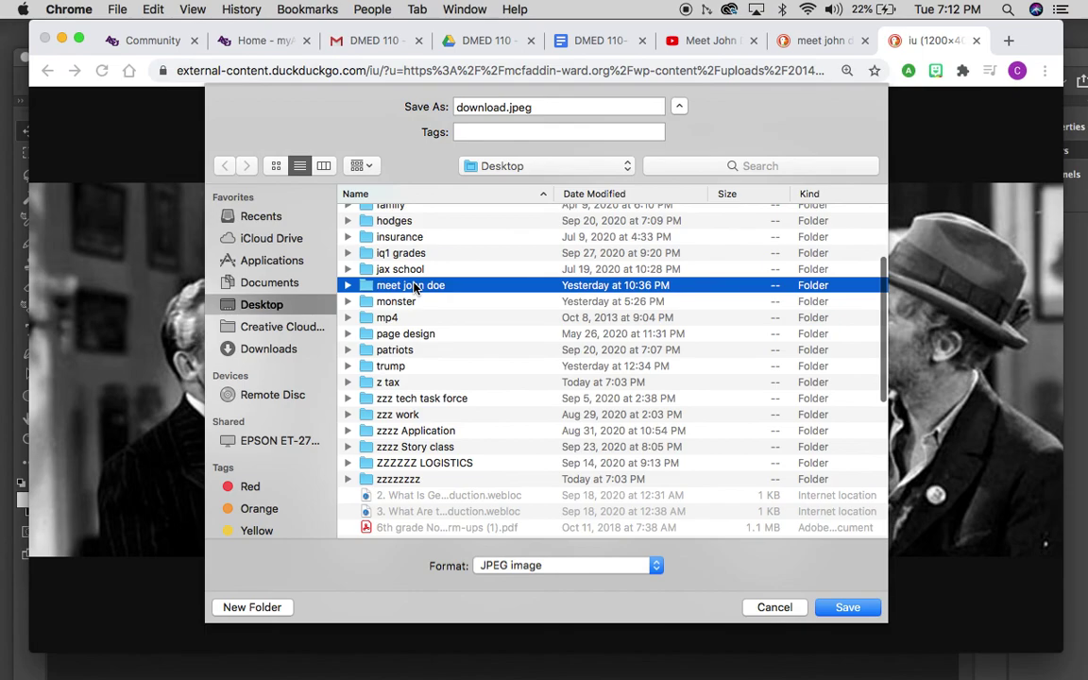
{"action": "double_click", "coordinate": [382, 213]}
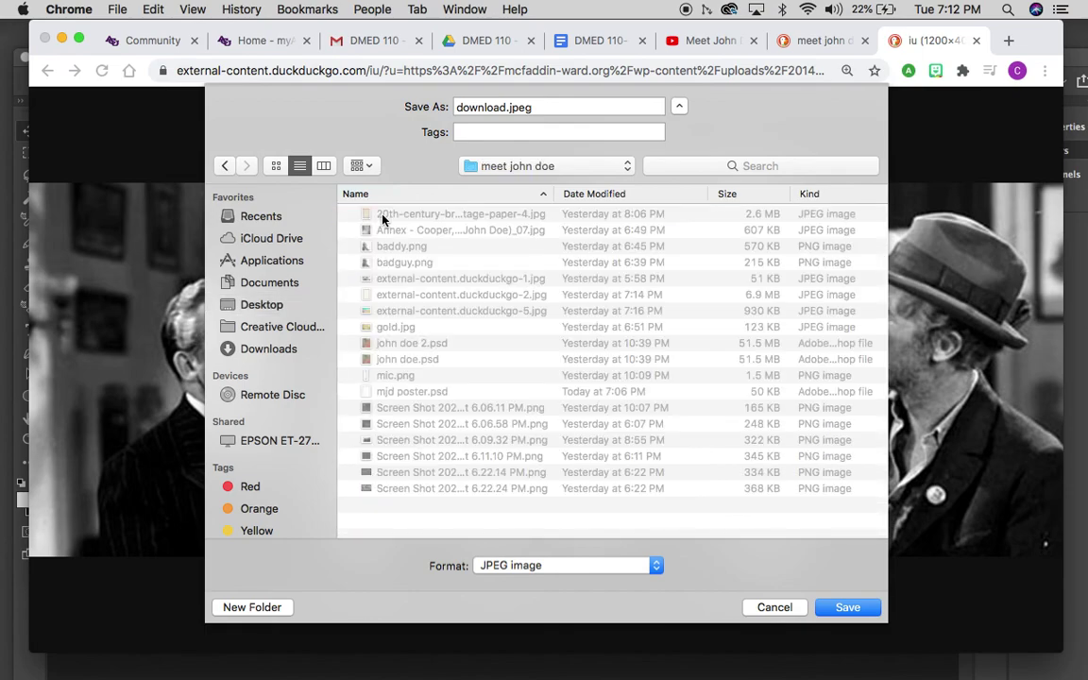
{"action": "left_click_drag", "start_coordinate": [506, 106], "coordinate": [451, 107]}
{"action": "type", "text": "characters"}
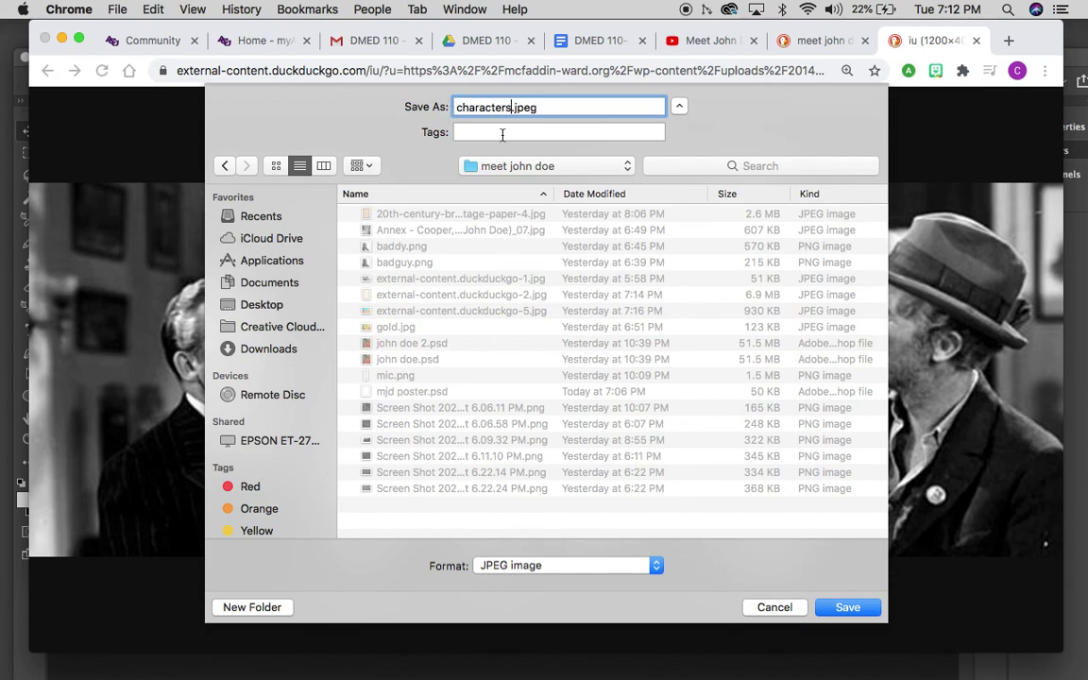
{"action": "left_click", "coordinate": [847, 608]}
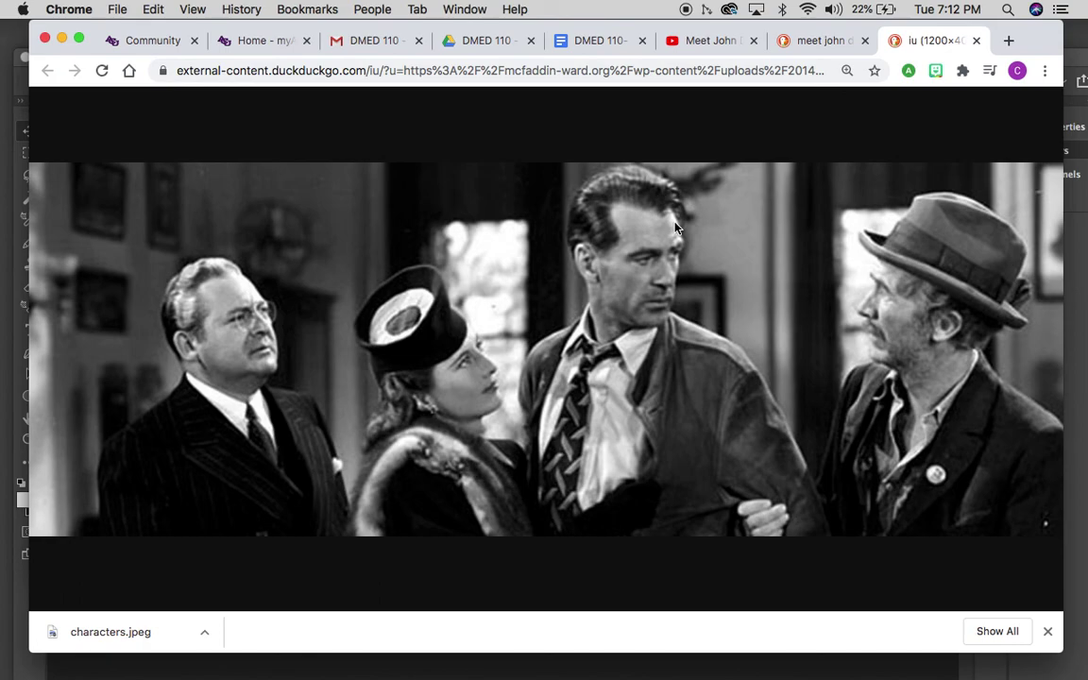
{"action": "mouse_move", "coordinate": [40, 51]}
{"action": "left_mouse_down"}
{"action": "mouse_move", "coordinate": [68, 59]}
{"action": "mouse_move", "coordinate": [47, 56]}
{"action": "left_mouse_up"}
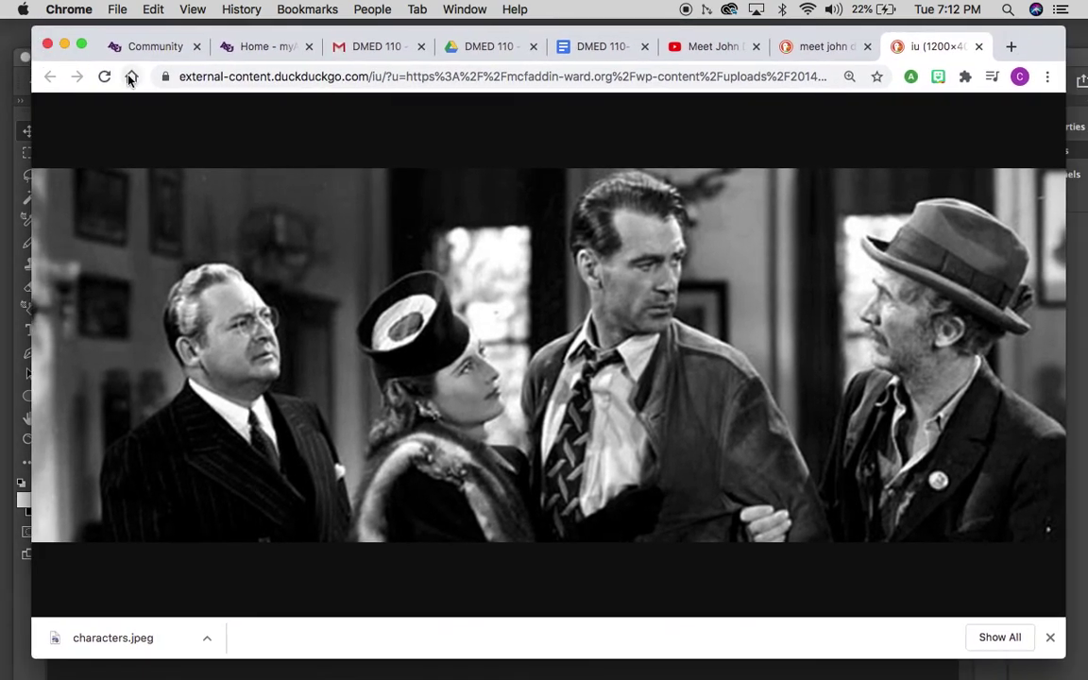
- Search DuckDuckGo for "watercolor textures" and show the image results
{"action": "left_click", "coordinate": [186, 74]}
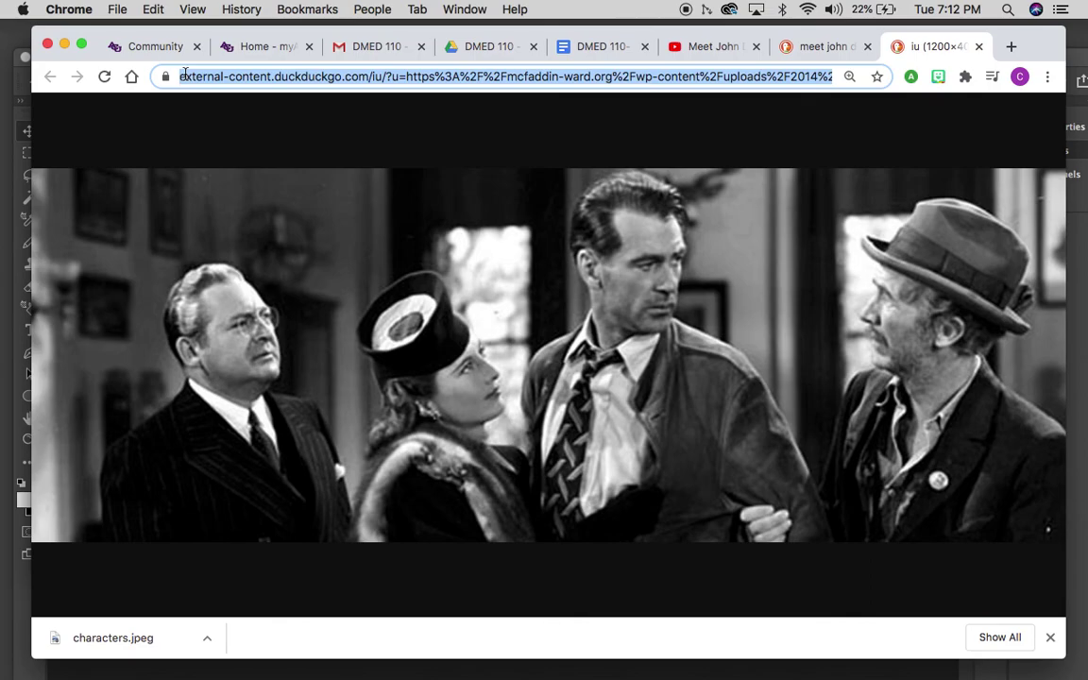
{"action": "type", "text": "te"}
{"action": "key", "text": "BackSpace"}
{"action": "key", "text": "BackSpace"}
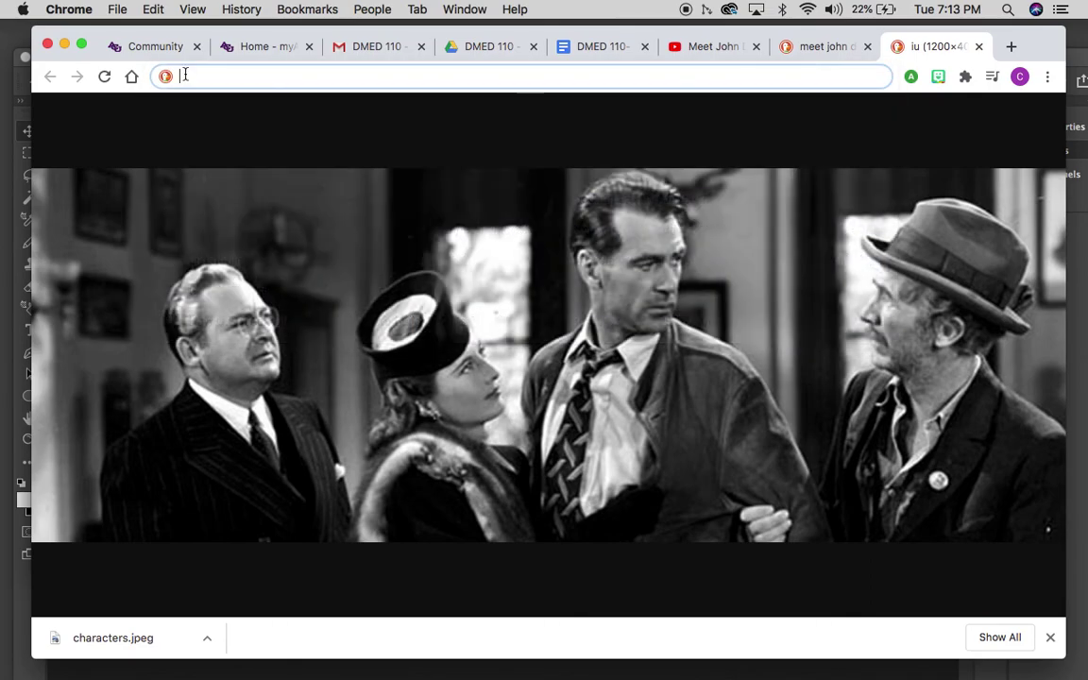
{"action": "type", "text": "waterco"}
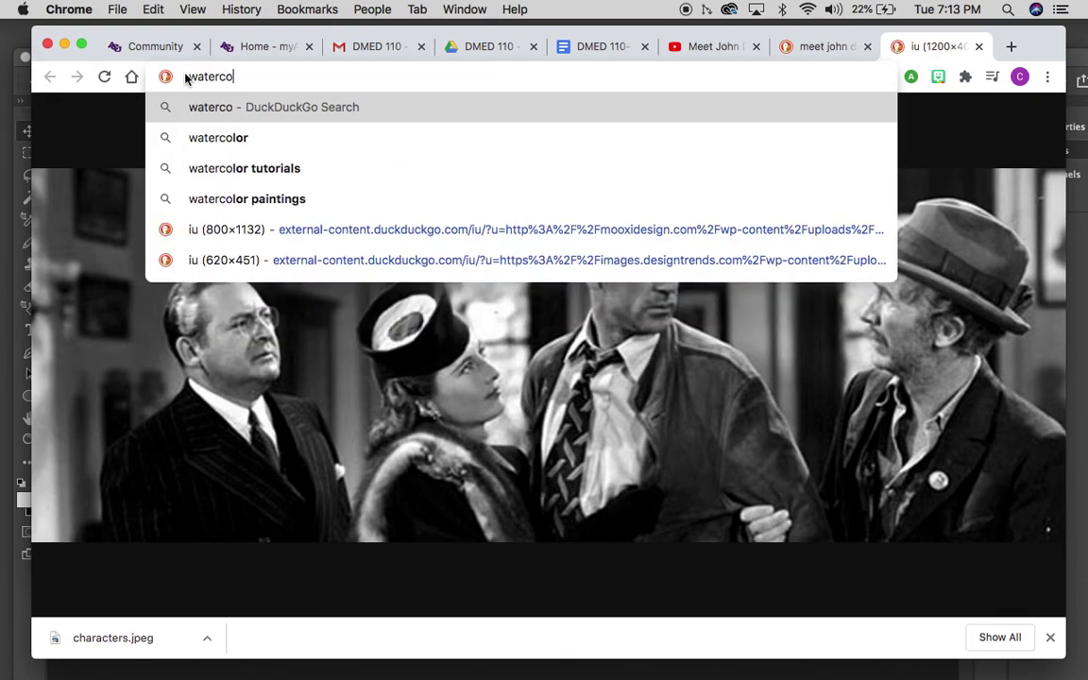
{"action": "type", "text": "lor te"}
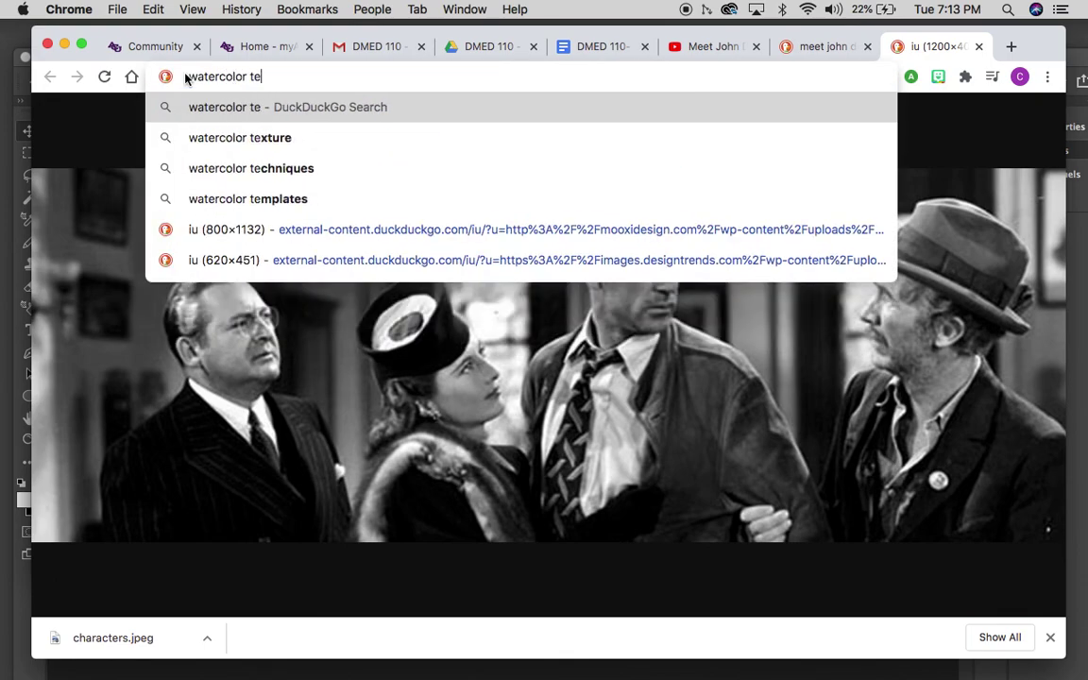
{"action": "type", "text": "xtures"}
{"action": "key", "text": "Return"}
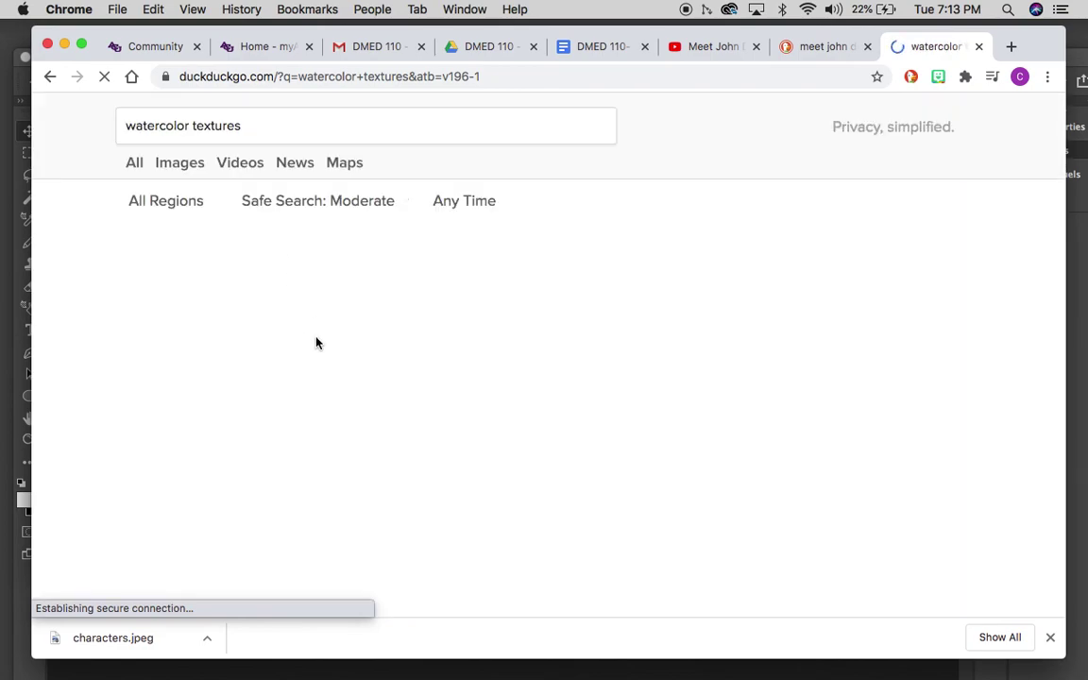
{"action": "left_click", "coordinate": [176, 166]}
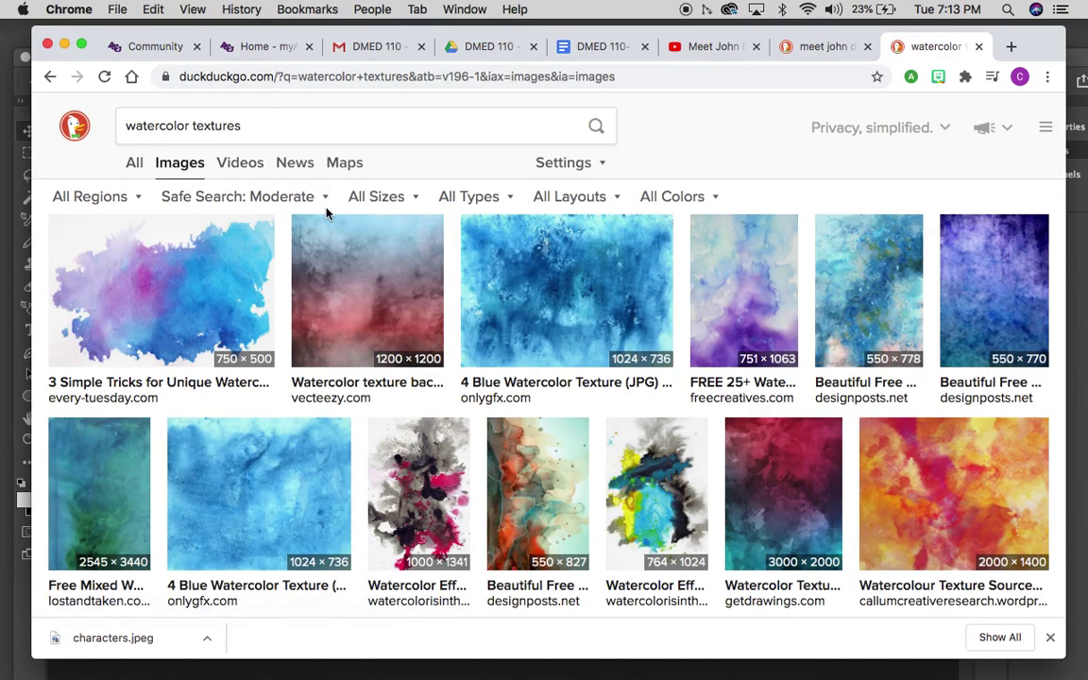
- Preview the 751 × 1063 freecreatives.com texture and the 2000 × 1400 Watercolour Texture Sources image
{"action": "scroll", "coordinate": [769, 345], "scroll_direction": "down", "scroll_amount": 2}
{"action": "left_click", "coordinate": [746, 180]}
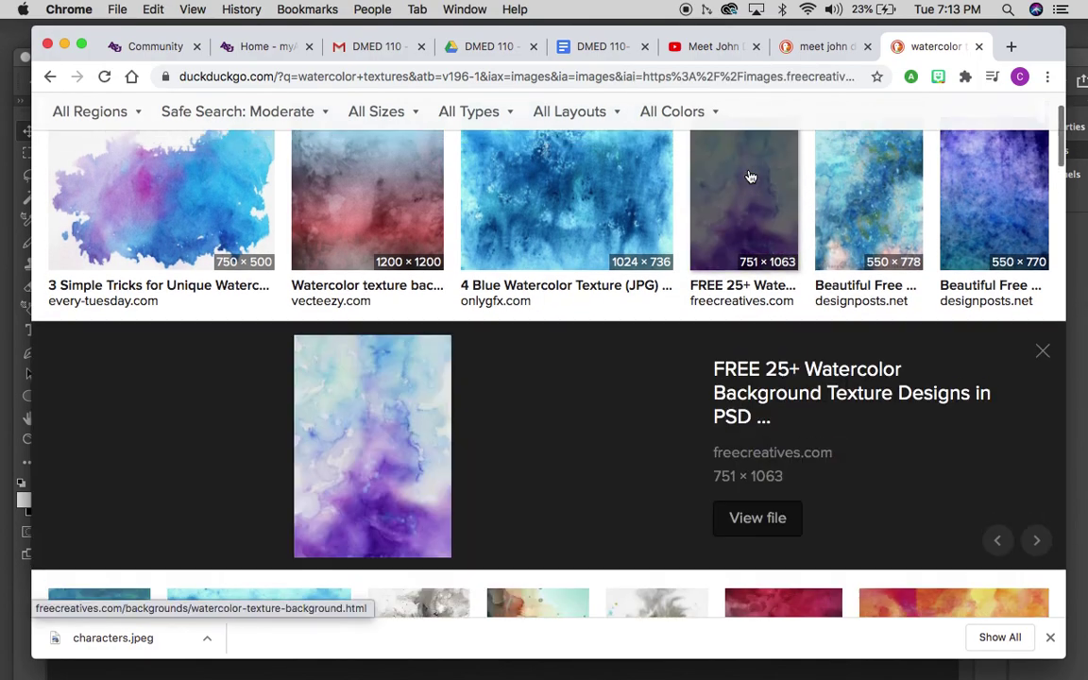
{"action": "scroll", "coordinate": [538, 554], "scroll_direction": "up", "scroll_amount": 8}
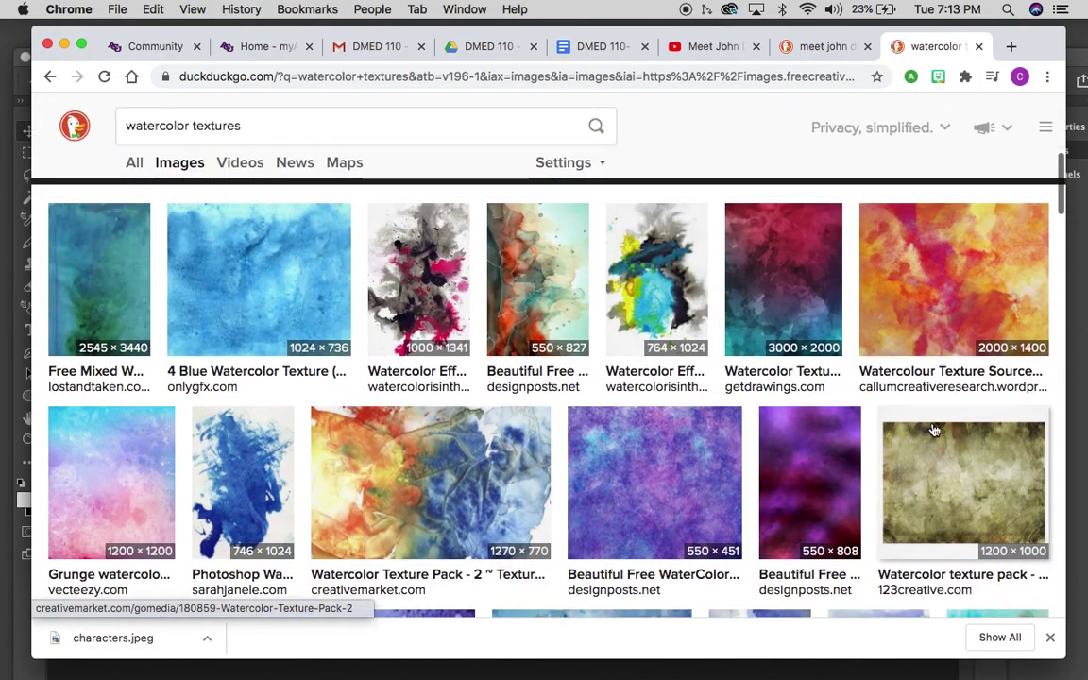
{"action": "left_click", "coordinate": [931, 258]}
{"action": "scroll", "coordinate": [676, 413], "scroll_direction": "down", "scroll_amount": 5}
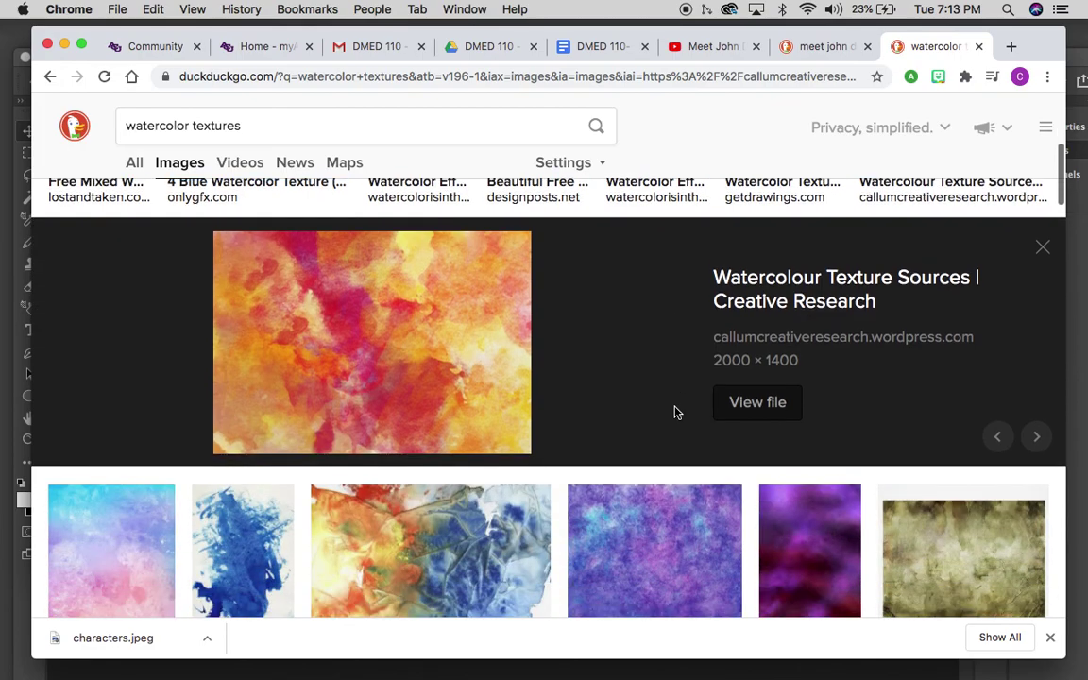
- Open the WordPress page of the red and orange watercolor texture and inspect the whole image
{"action": "left_click", "coordinate": [319, 383]}
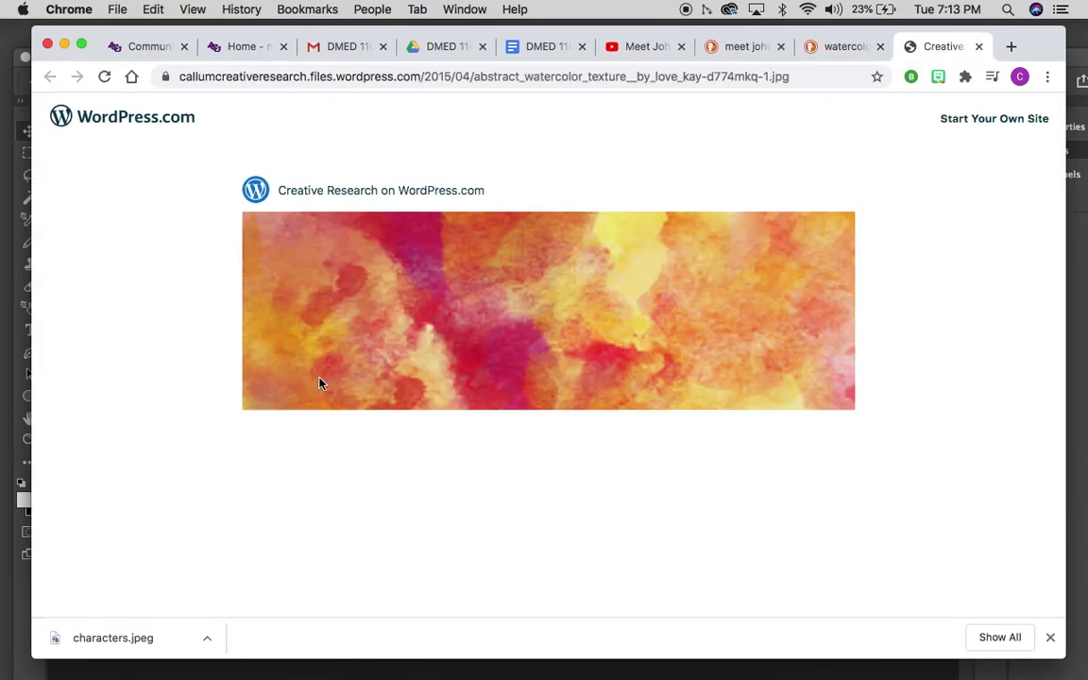
{"action": "scroll", "coordinate": [382, 366], "scroll_direction": "down", "scroll_amount": 1}
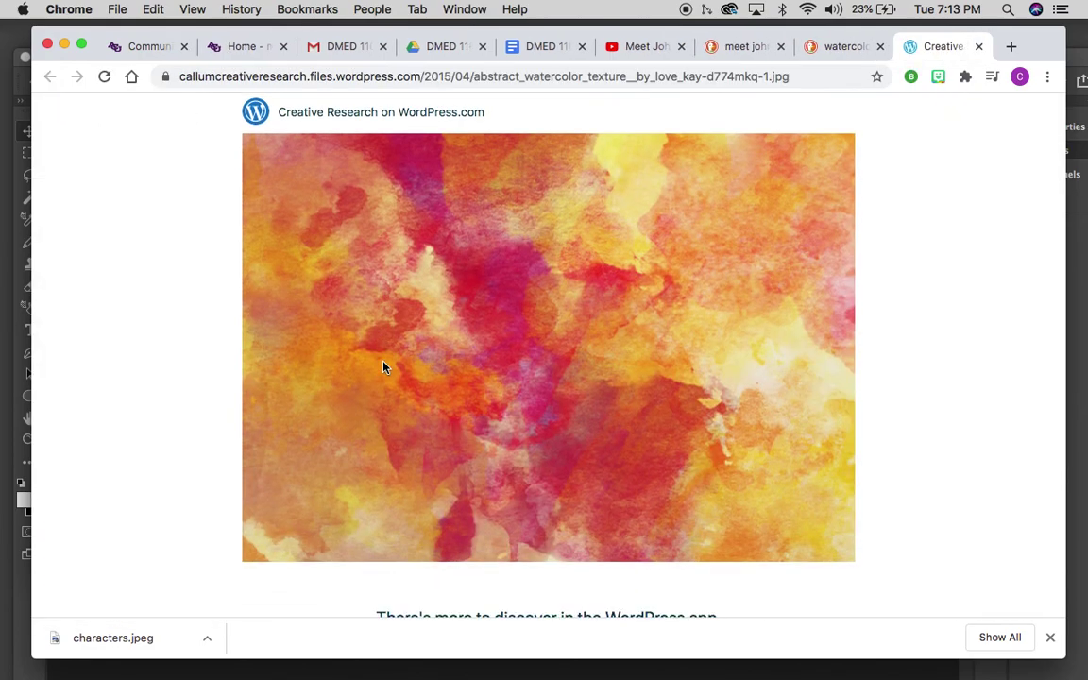
{"action": "scroll", "coordinate": [383, 367], "scroll_direction": "up", "scroll_amount": 1}
{"action": "right_click", "coordinate": [383, 366]}
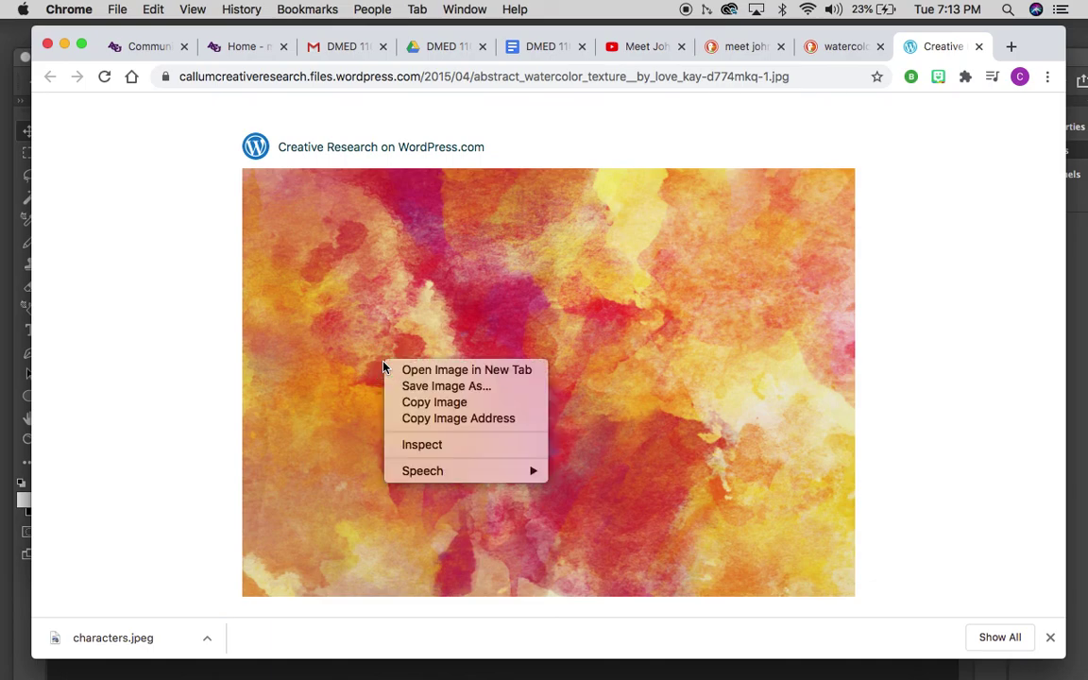
{"action": "left_click", "coordinate": [194, 302]}
{"action": "scroll", "coordinate": [223, 320], "scroll_direction": "up", "scroll_amount": 1}
- Return to the search results, open the 2000 × 1400 texture in a new browser tab, and postpone the update reminder until tomorrow
{"action": "left_click", "coordinate": [837, 45]}
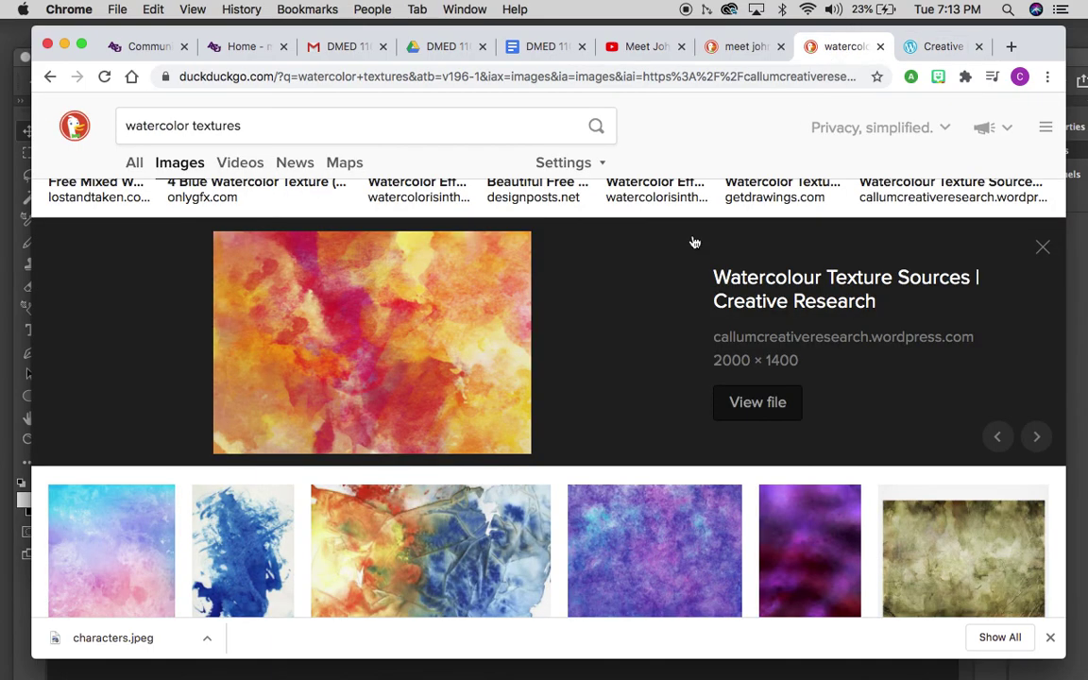
{"action": "right_click", "coordinate": [468, 335]}
{"action": "left_click", "coordinate": [513, 442]}
{"action": "left_click", "coordinate": [1041, 77]}
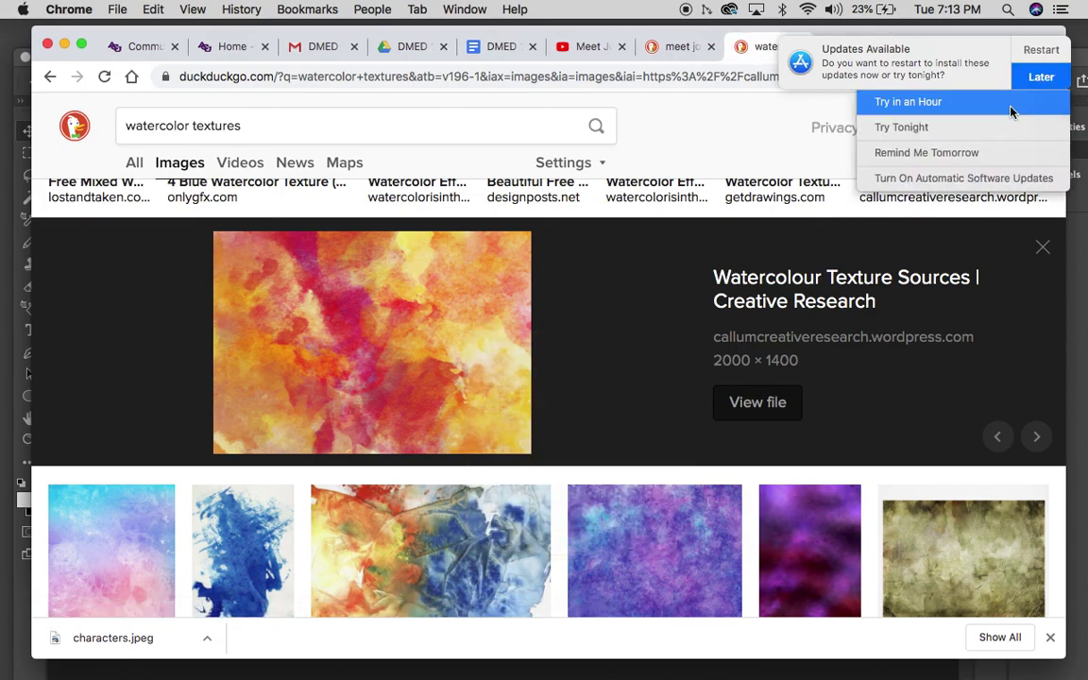
{"action": "left_click", "coordinate": [977, 154]}
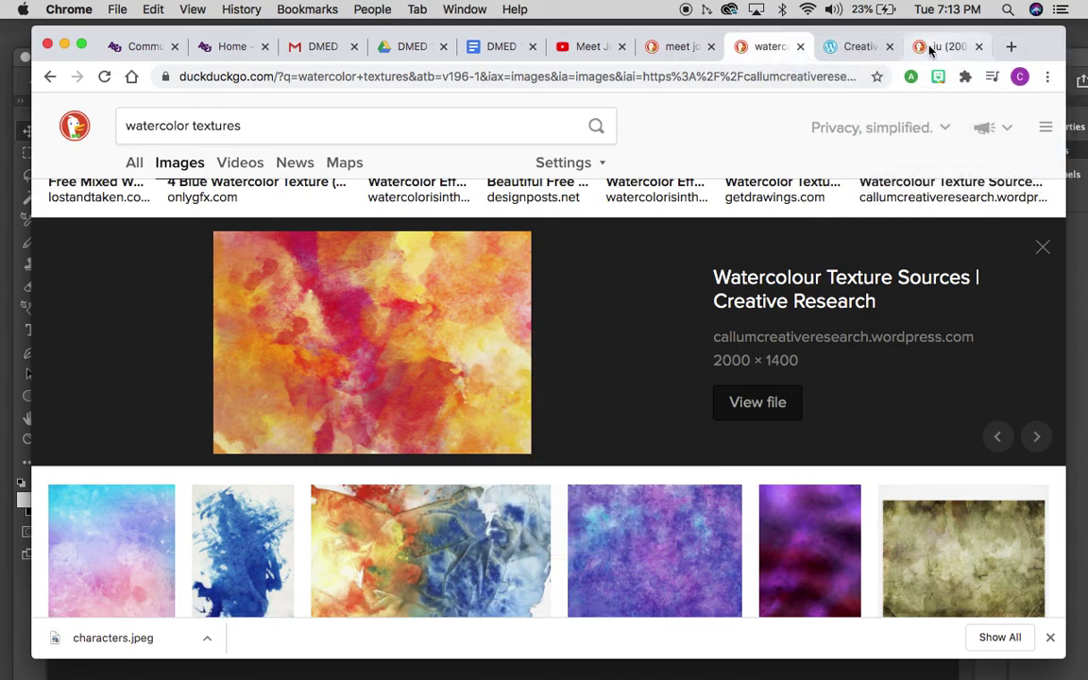
- Check the WordPress copy of the texture and view the directly opened image enlarged to full size
{"action": "left_click", "coordinate": [871, 52]}
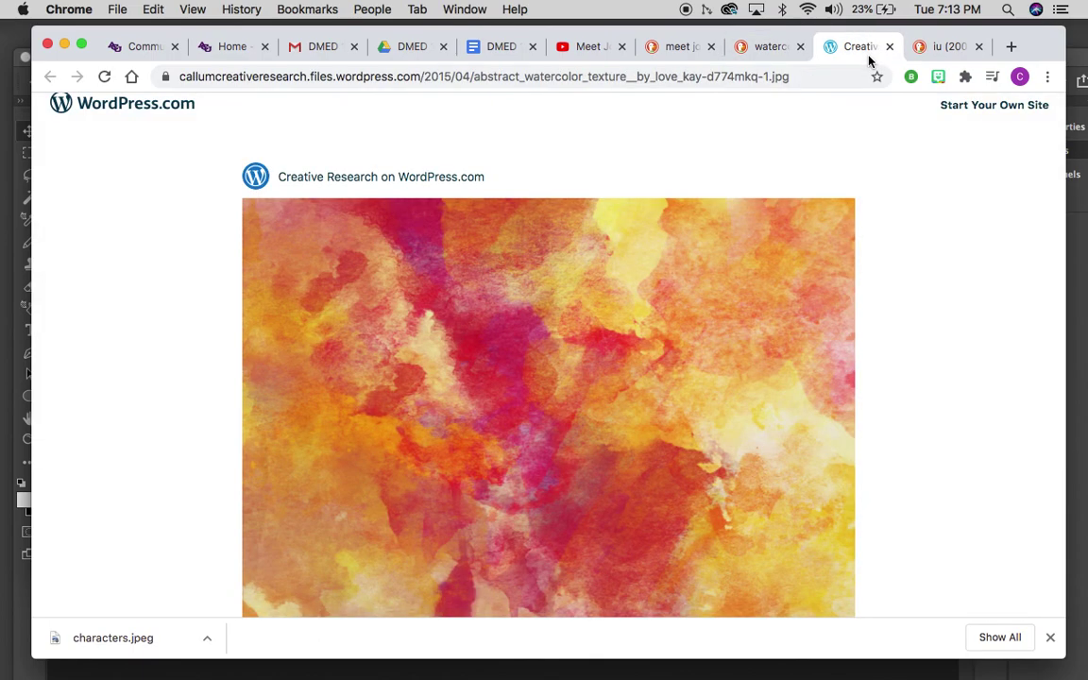
{"action": "left_click", "coordinate": [942, 45]}
{"action": "left_click", "coordinate": [623, 398]}
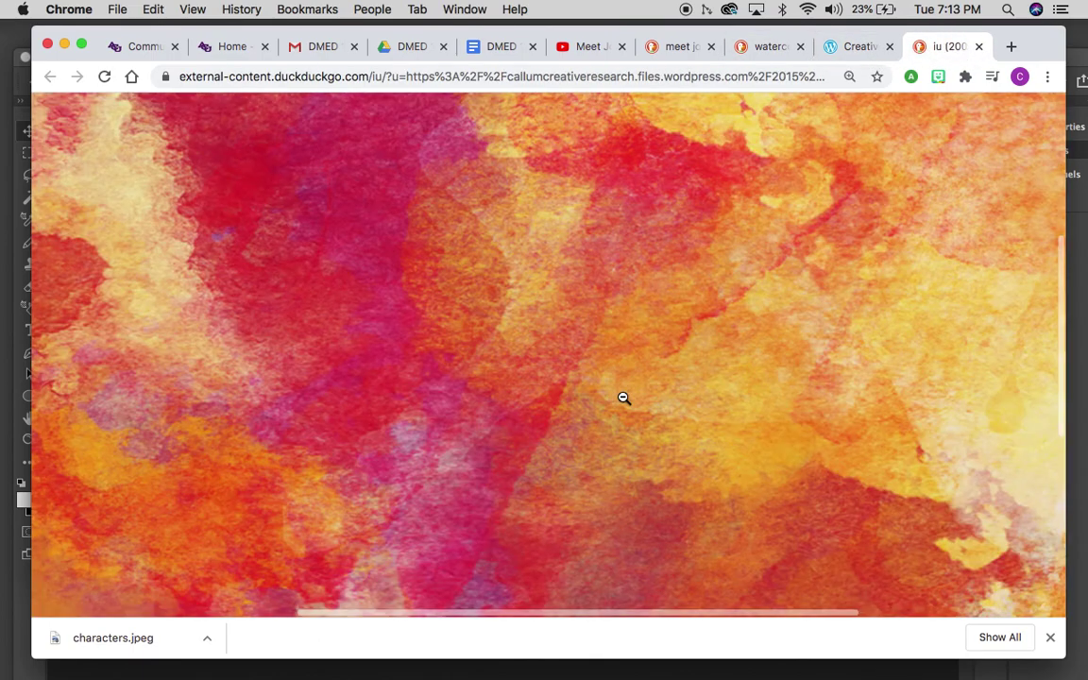
{"action": "right_click", "coordinate": [624, 397]}
{"action": "left_click", "coordinate": [652, 436]}
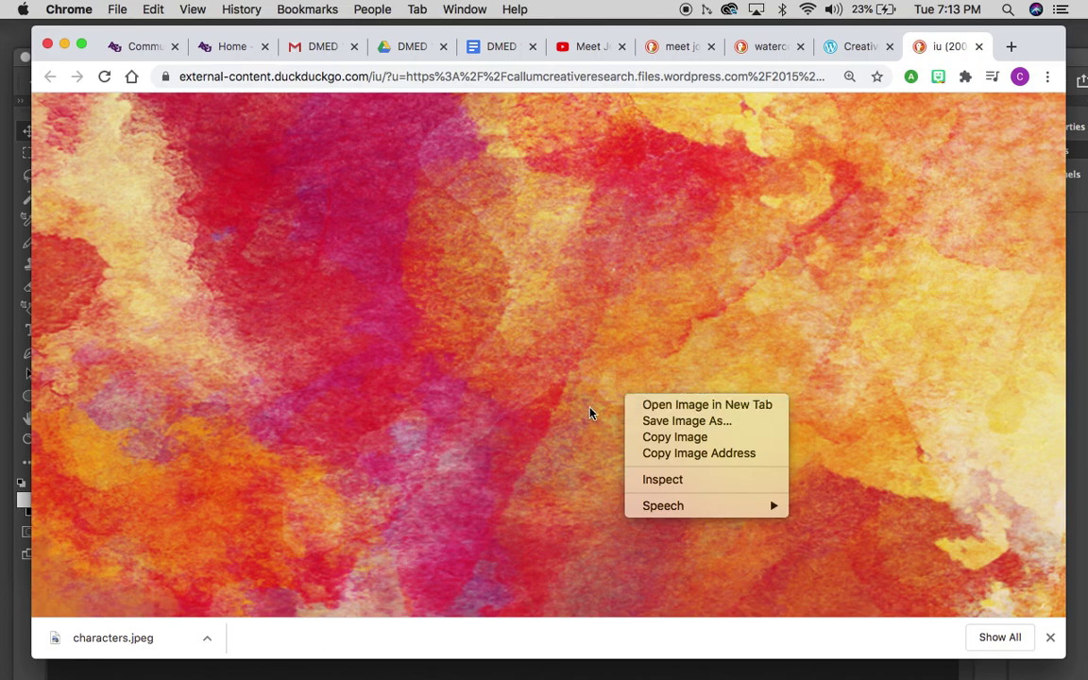
- Browse further through the watercolor texture results and select the 1455 × 2000 deviantart.com texture for preview
{"action": "left_click", "coordinate": [767, 49]}
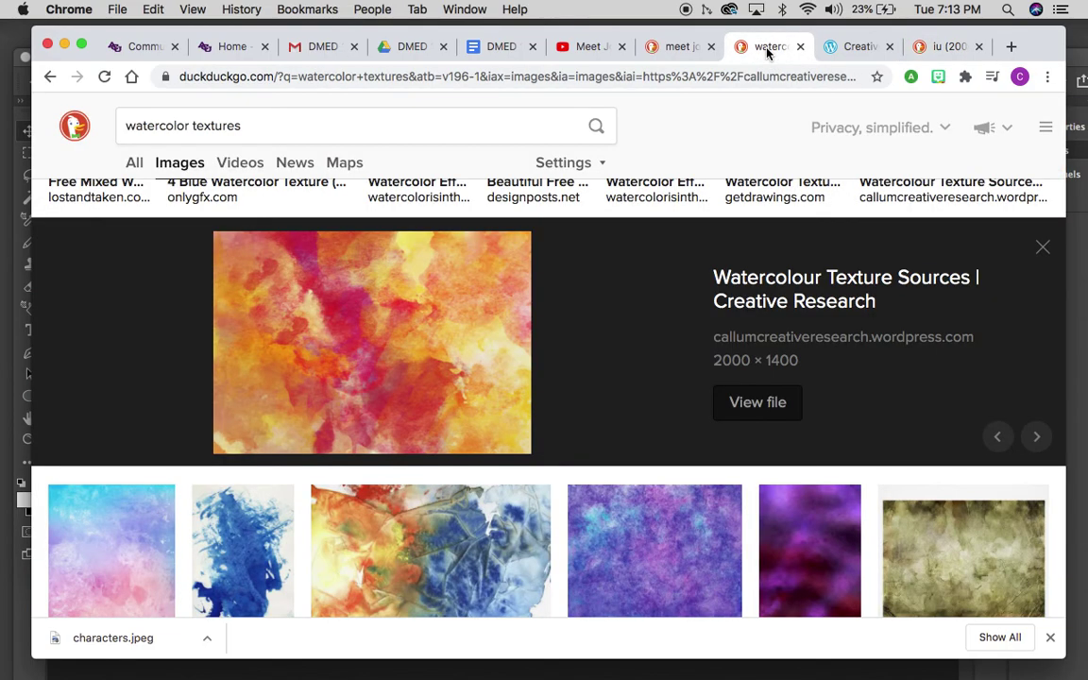
{"action": "scroll", "coordinate": [690, 201], "scroll_direction": "down", "scroll_amount": 10}
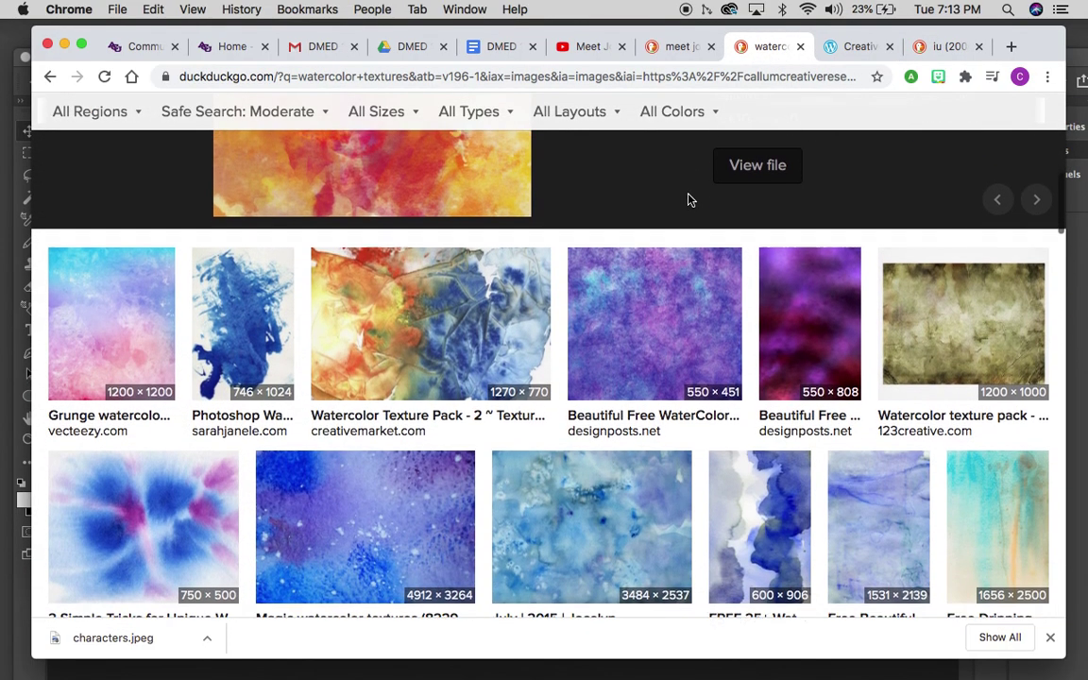
{"action": "scroll", "coordinate": [691, 204], "scroll_direction": "down", "scroll_amount": 5}
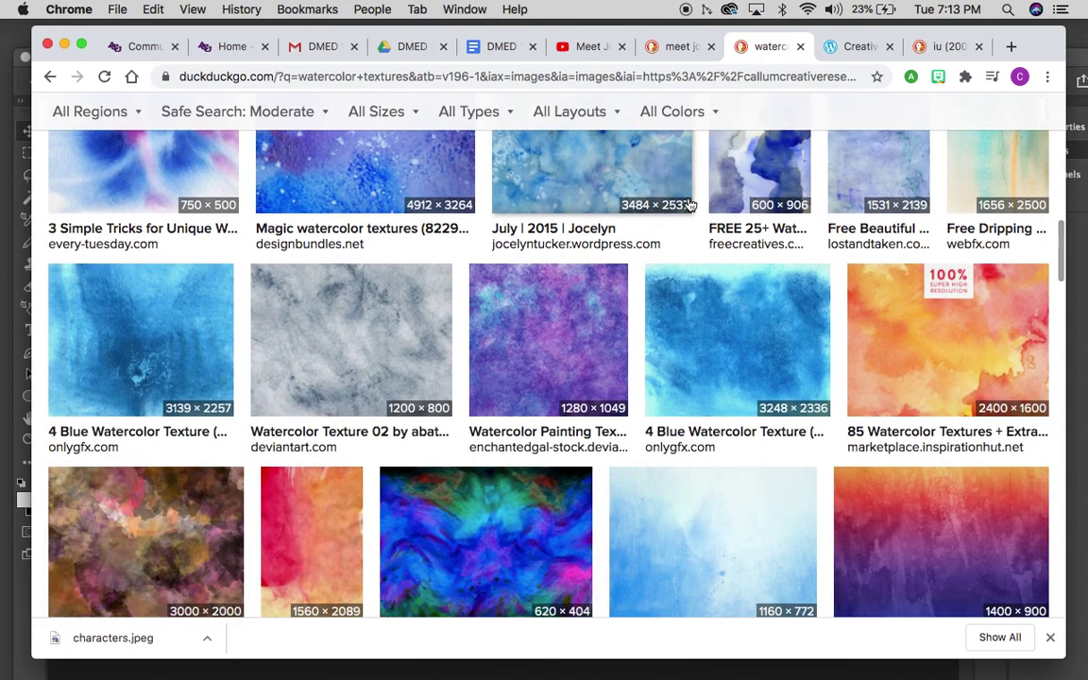
{"action": "scroll", "coordinate": [690, 203], "scroll_direction": "down", "scroll_amount": 5}
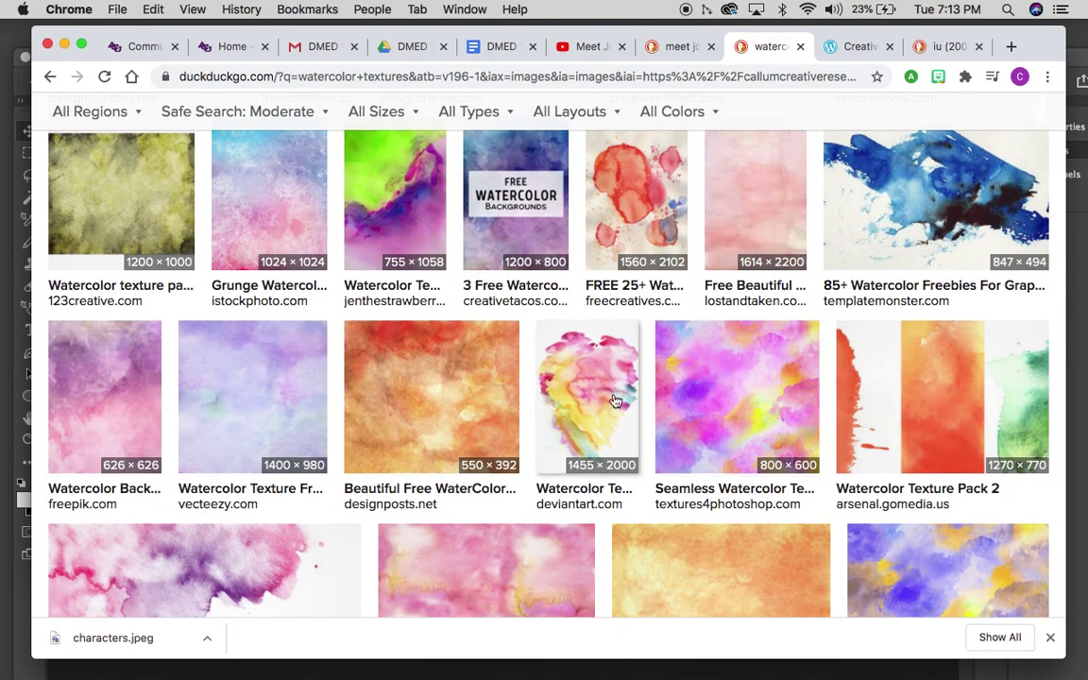
{"action": "left_click", "coordinate": [572, 378]}
{"action": "scroll", "coordinate": [613, 399], "scroll_direction": "up", "scroll_amount": 10}
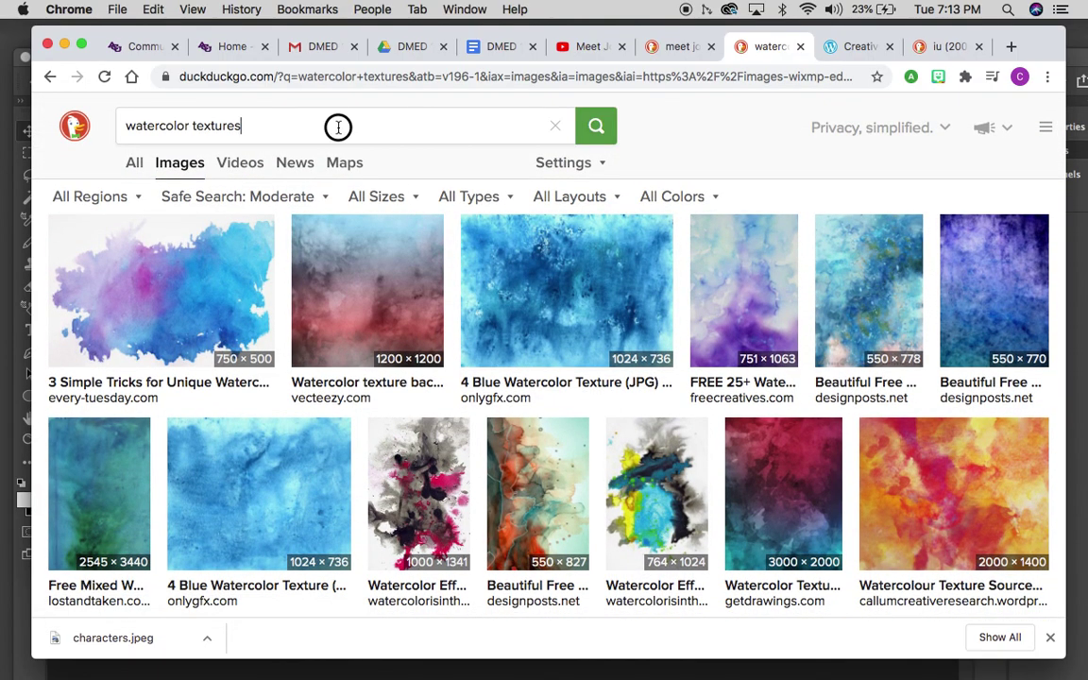
- Search the images for "old newspaper texture", correcting the spelling of the query
{"action": "left_click", "coordinate": [338, 127]}
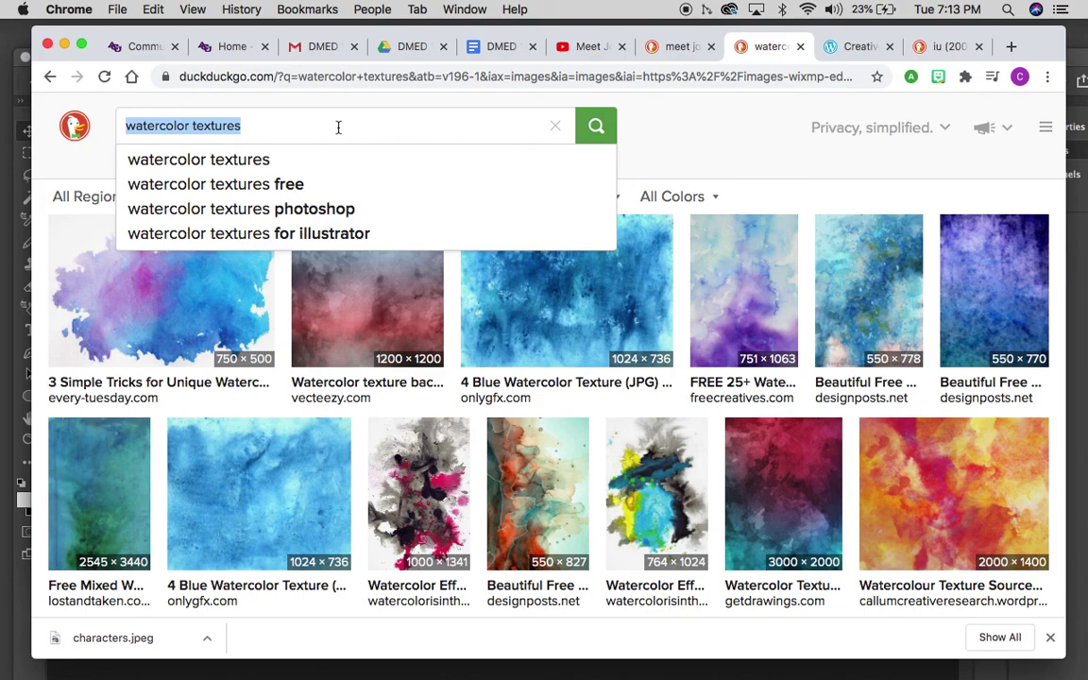
{"action": "type", "text": "old e"}
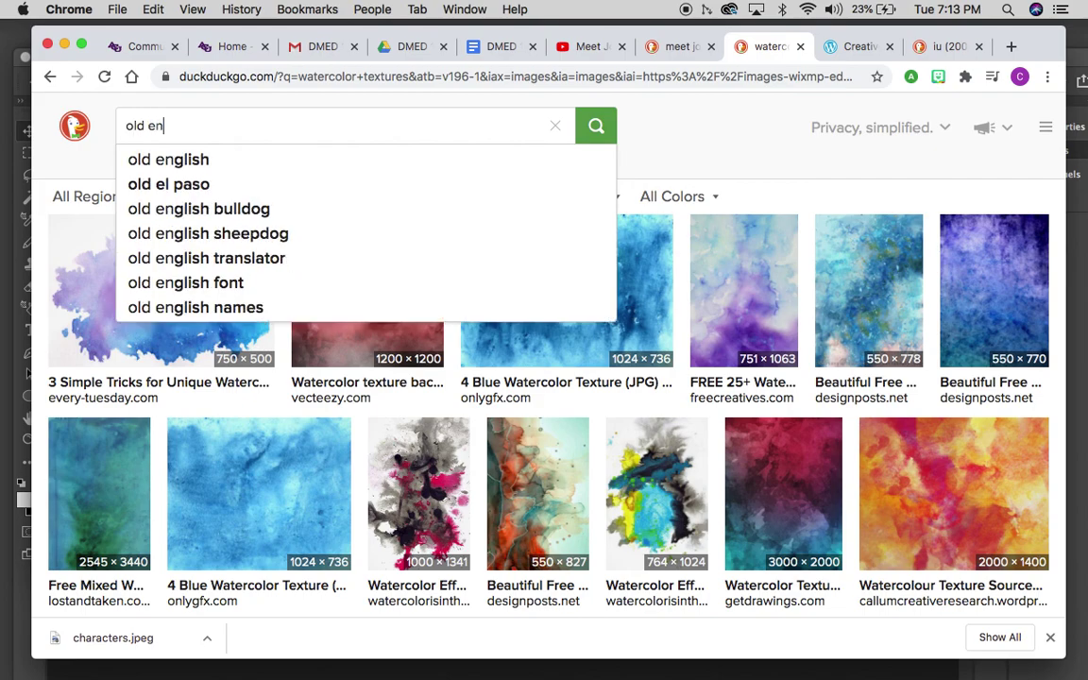
{"action": "key", "text": "BackSpace"}
{"action": "type", "text": "newspaper "}
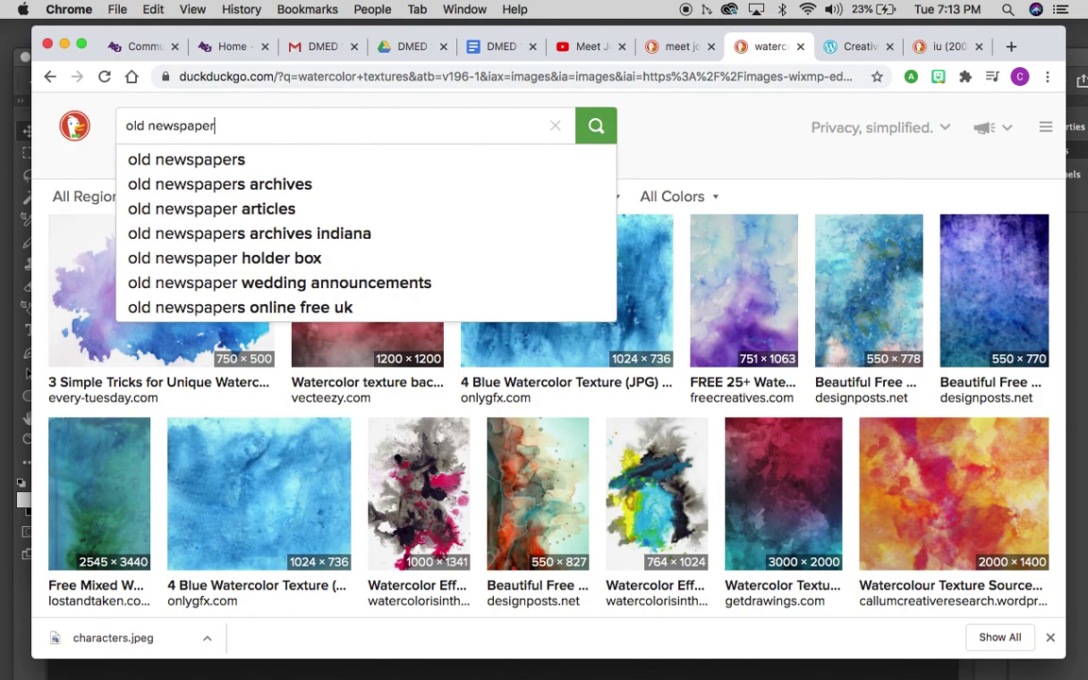
{"action": "type", "text": "textue"}
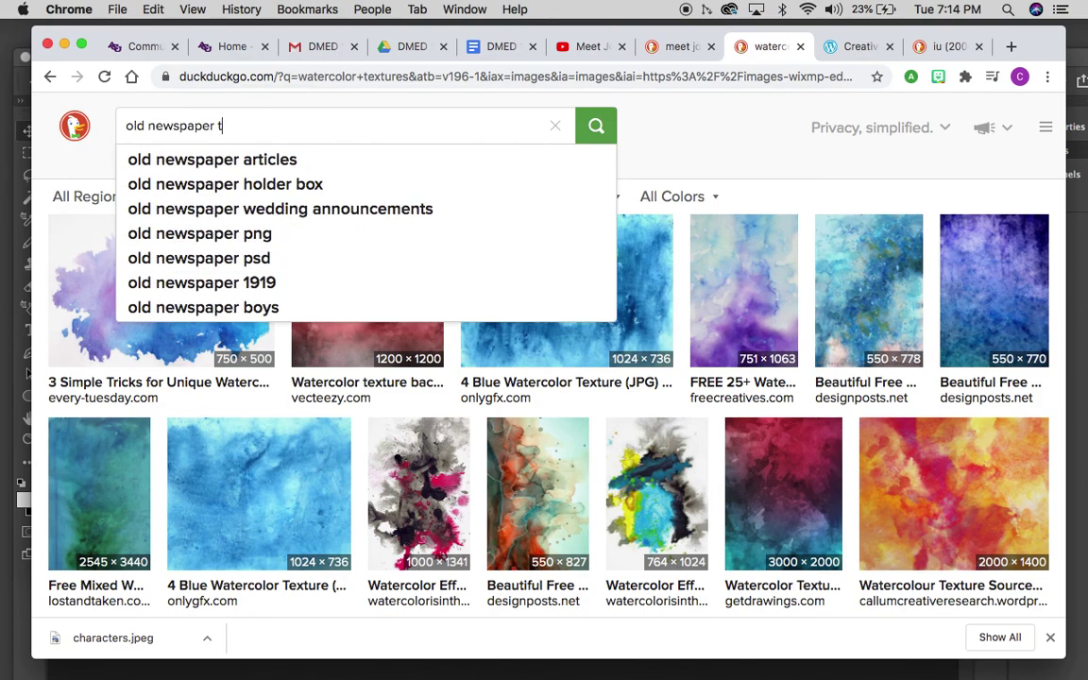
{"action": "key", "text": "Return"}
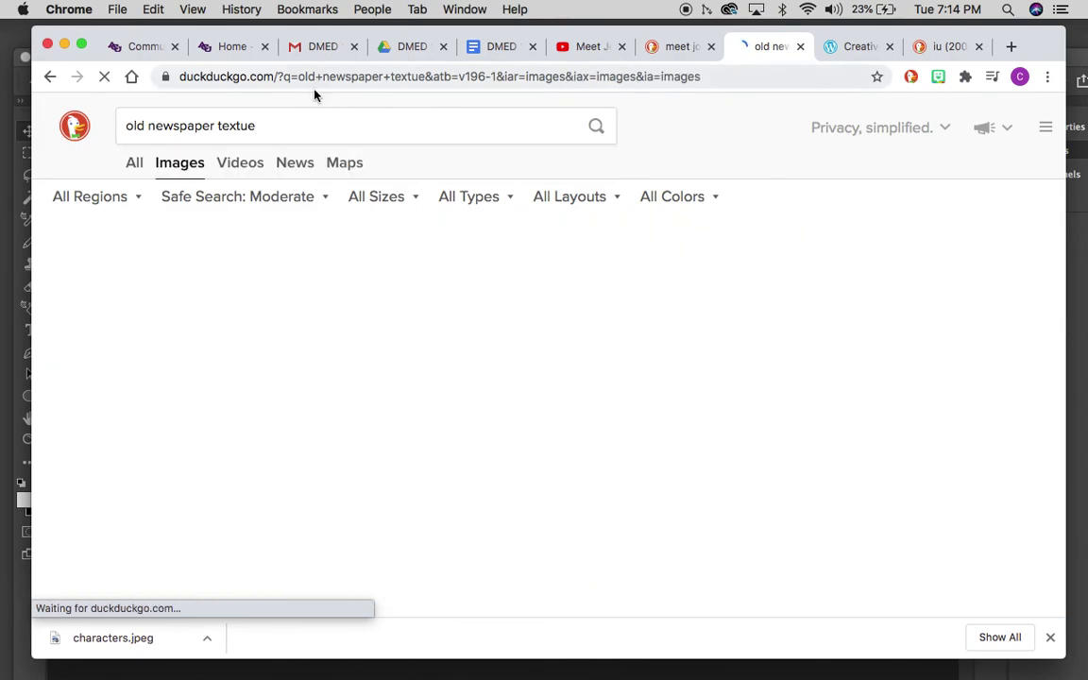
{"action": "left_click", "coordinate": [245, 127]}
{"action": "type", "text": "e"}
{"action": "key", "text": "Return"}
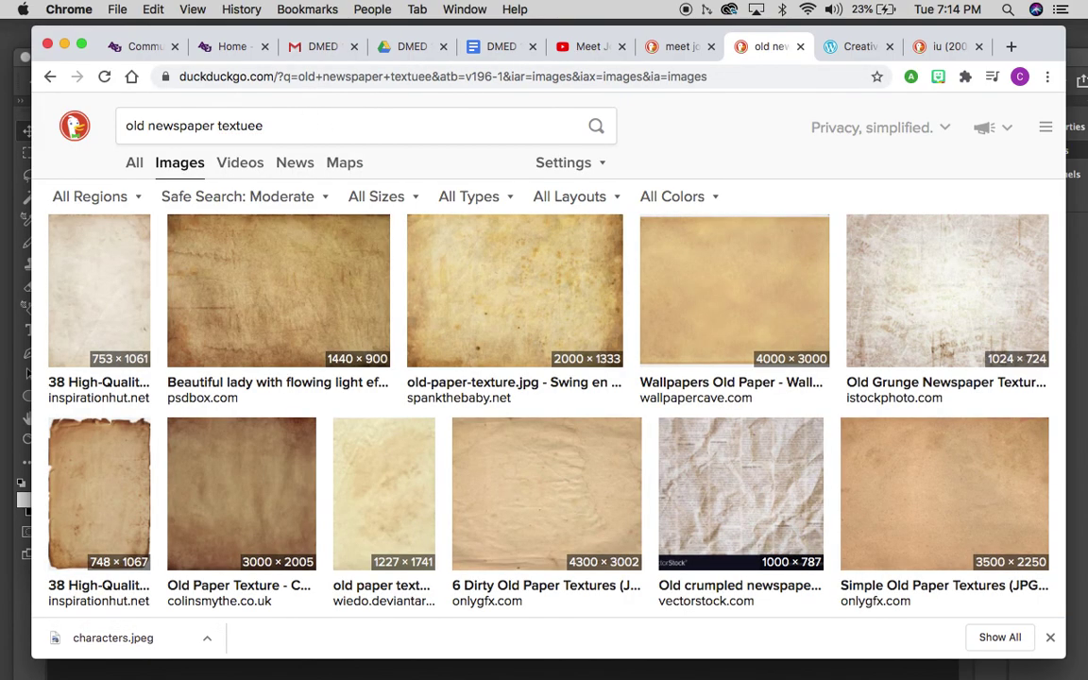
{"action": "left_click", "coordinate": [238, 128]}
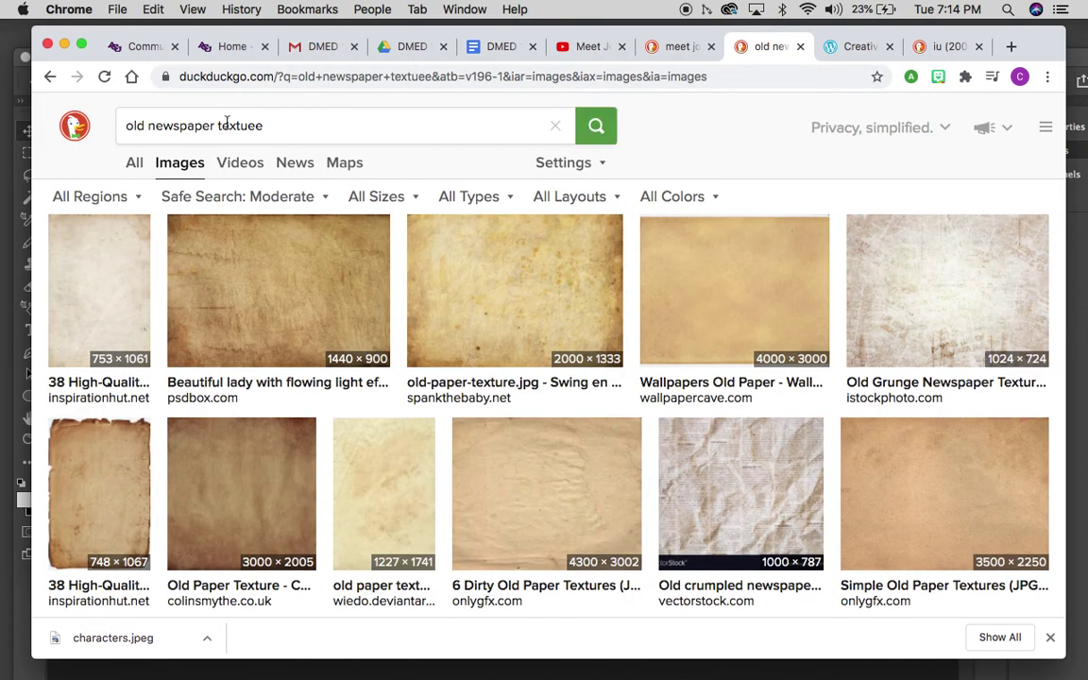
{"action": "key", "text": "BackSpace"}
{"action": "type", "text": "r"}
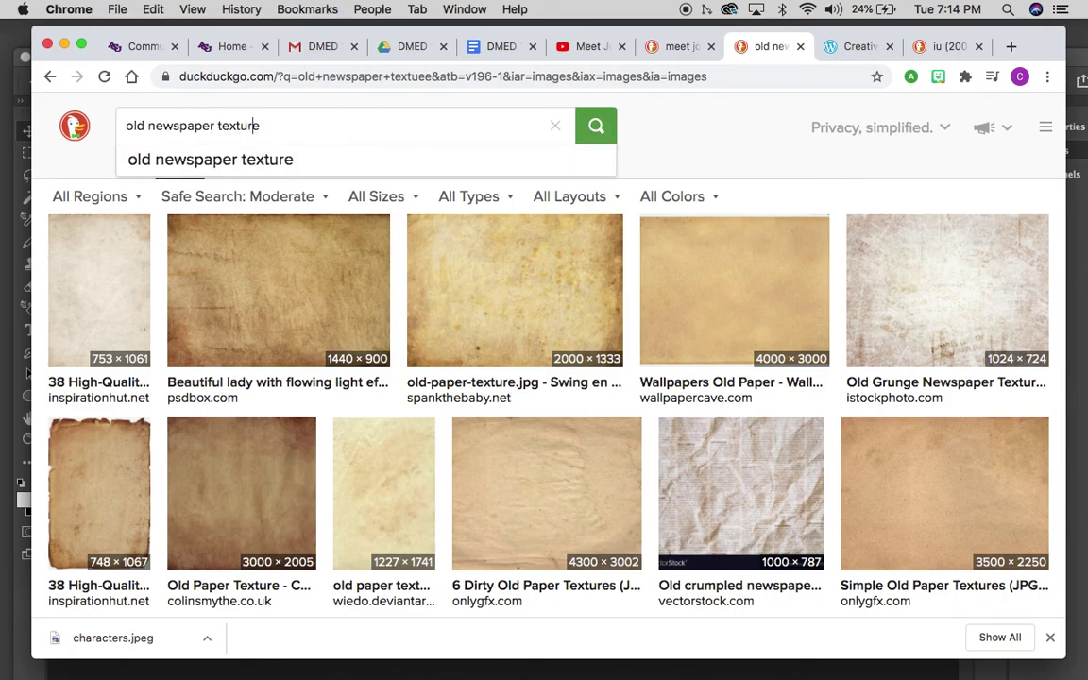
{"action": "key", "text": "Return"}
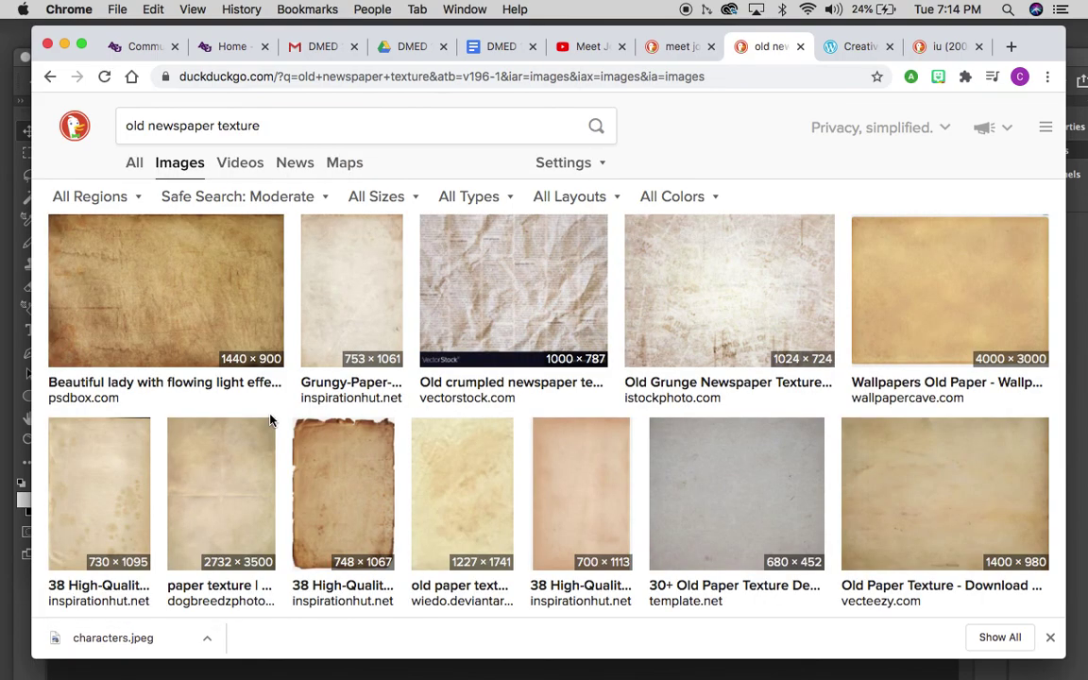
- Preview the crumpled newspaper texture, close it, and open the 1024 × 724 Old Grunge Newspaper Texture image in its own browser tab
{"action": "left_click", "coordinate": [493, 302]}
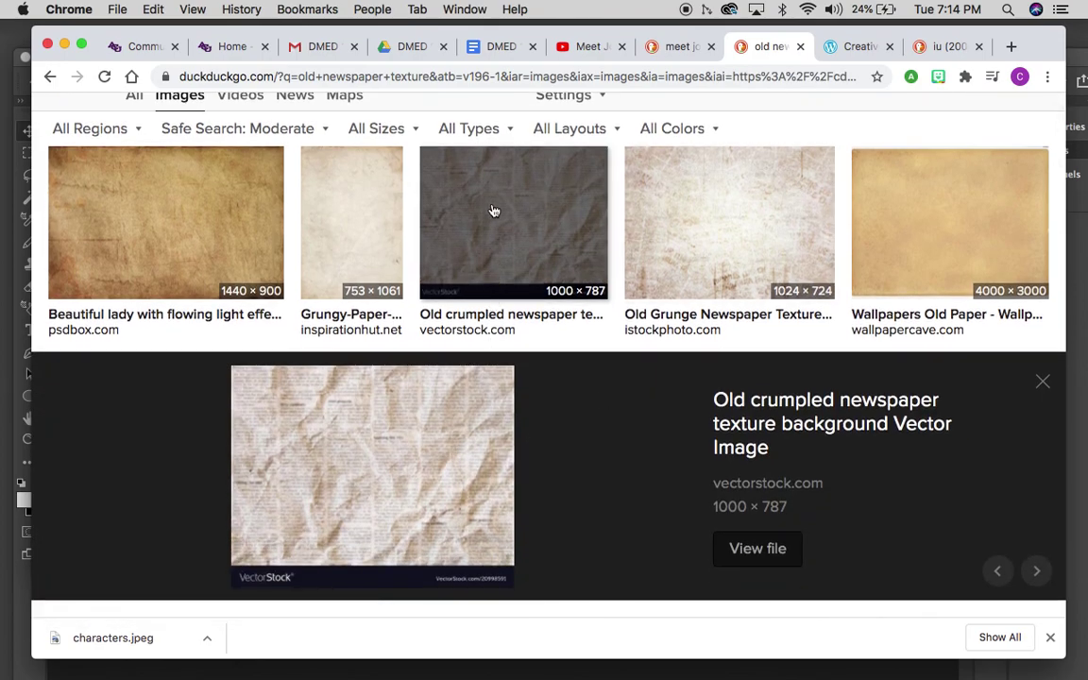
{"action": "left_click", "coordinate": [450, 194]}
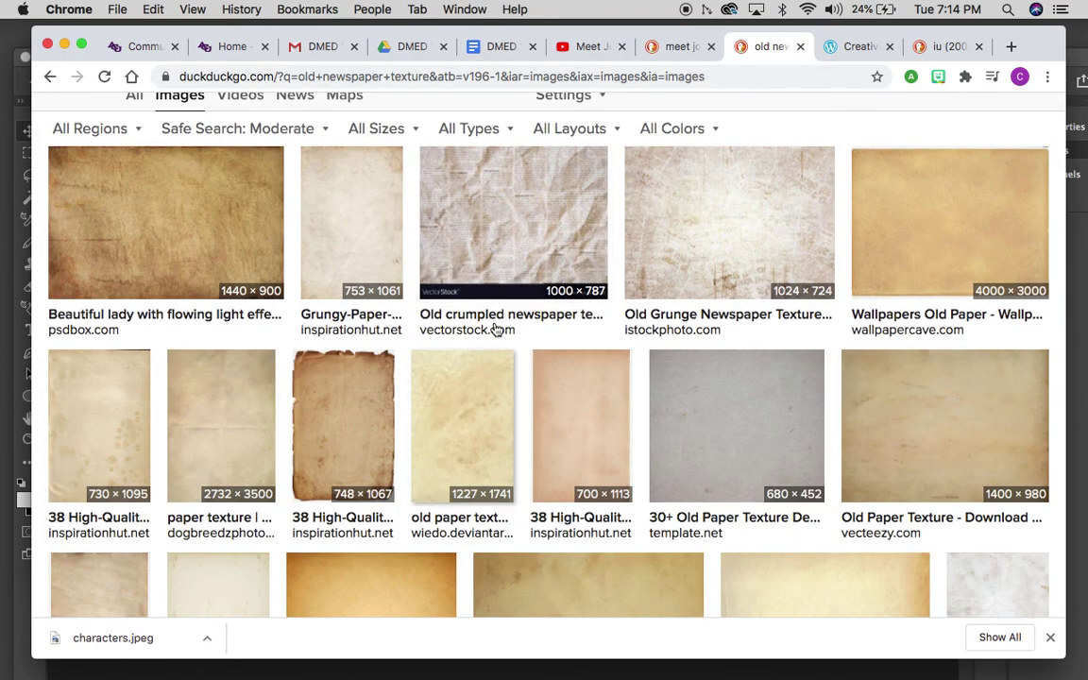
{"action": "left_click", "coordinate": [513, 292]}
{"action": "left_click", "coordinate": [634, 243]}
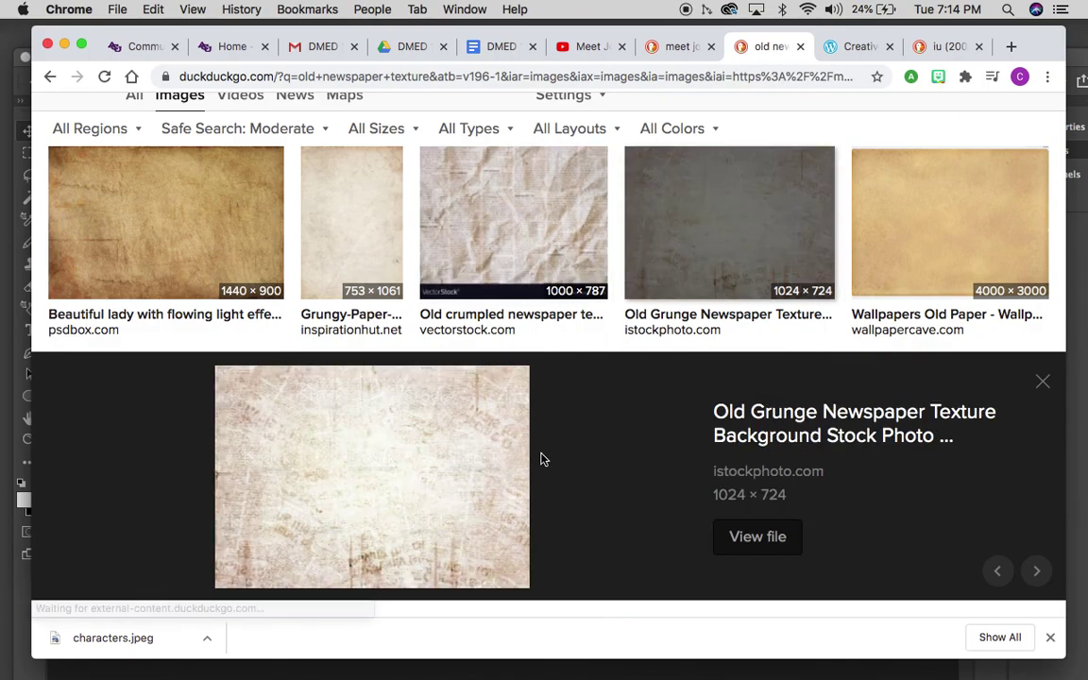
{"action": "right_click", "coordinate": [452, 499]}
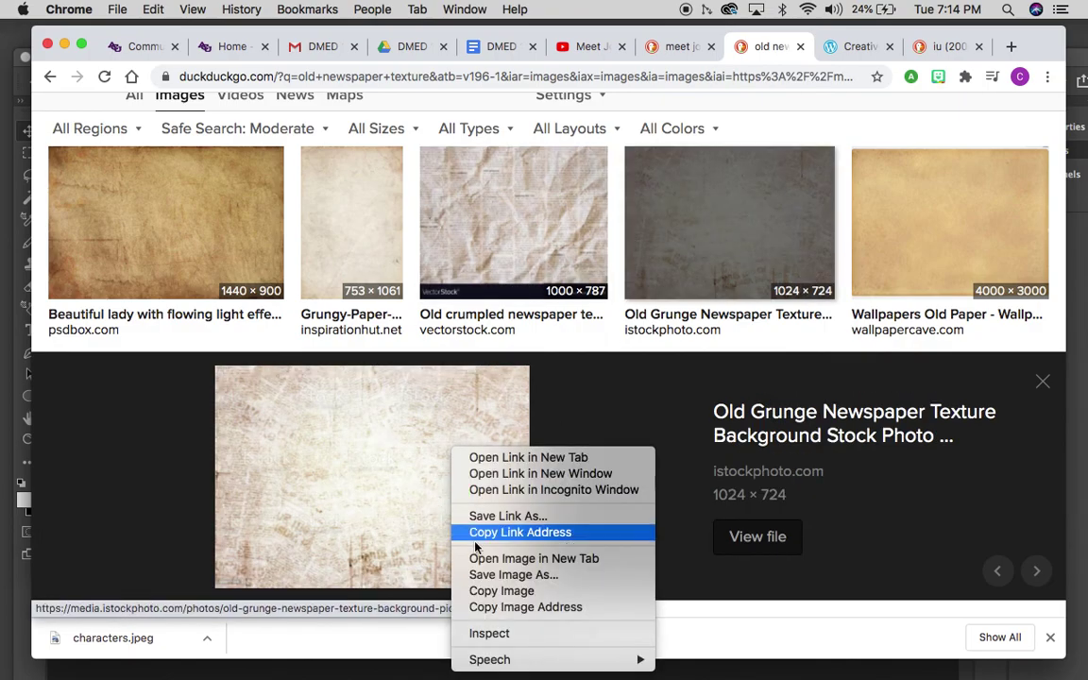
{"action": "left_click", "coordinate": [504, 558]}
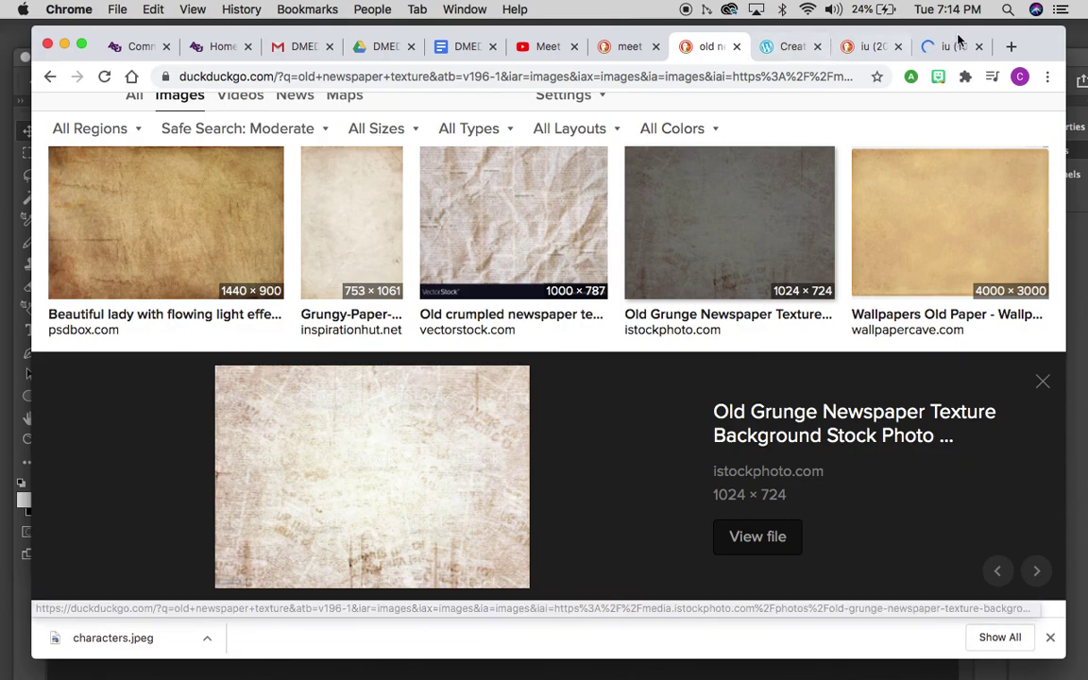
{"action": "left_click", "coordinate": [942, 44]}
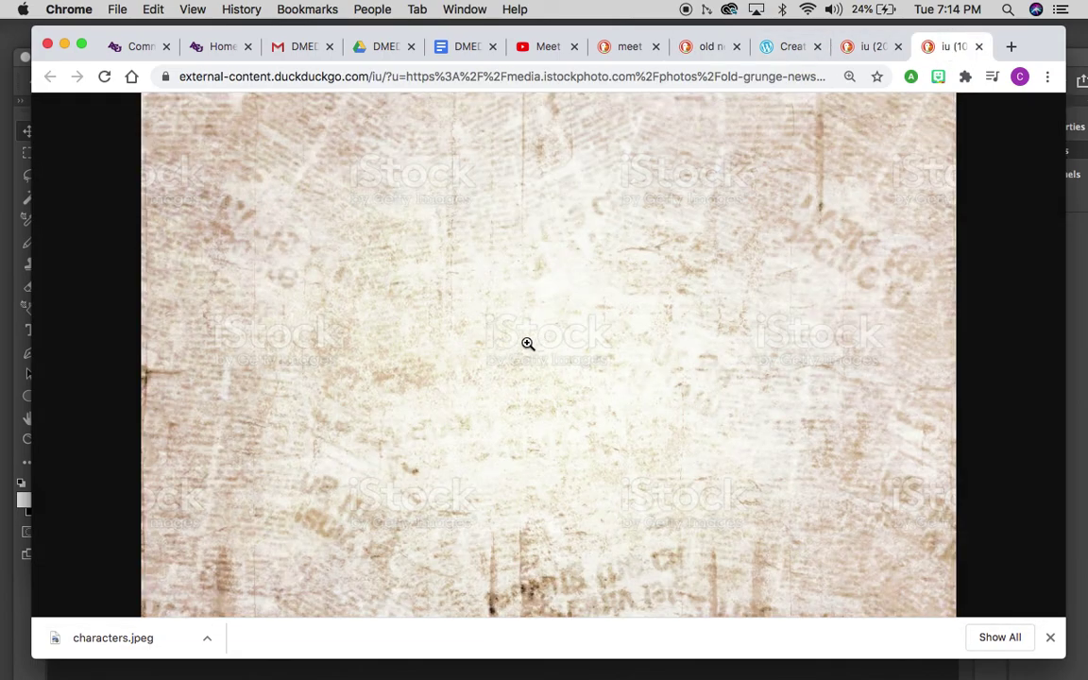
- Return to the newspaper texture results, browse further, and preview the 4750 × 3912 old brown paper texture from myfreetextures.com
{"action": "left_click", "coordinate": [859, 46]}
{"action": "left_click", "coordinate": [783, 46]}
{"action": "left_click", "coordinate": [703, 47]}
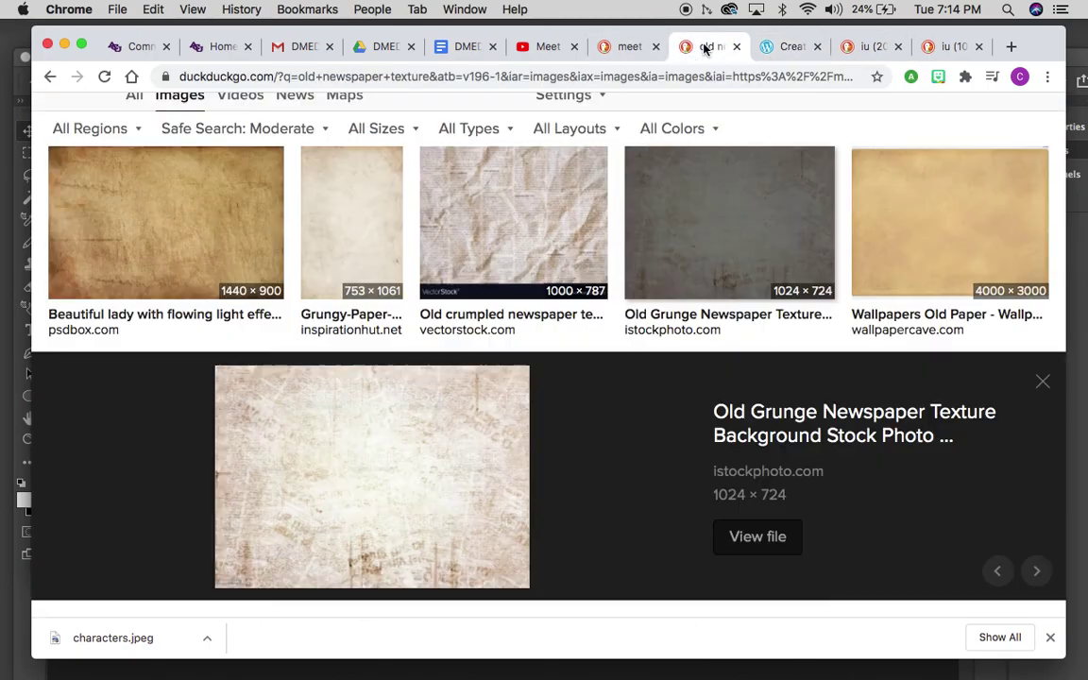
{"action": "scroll", "coordinate": [507, 418], "scroll_direction": "down", "scroll_amount": 7}
{"action": "scroll", "coordinate": [508, 418], "scroll_direction": "up", "scroll_amount": 5}
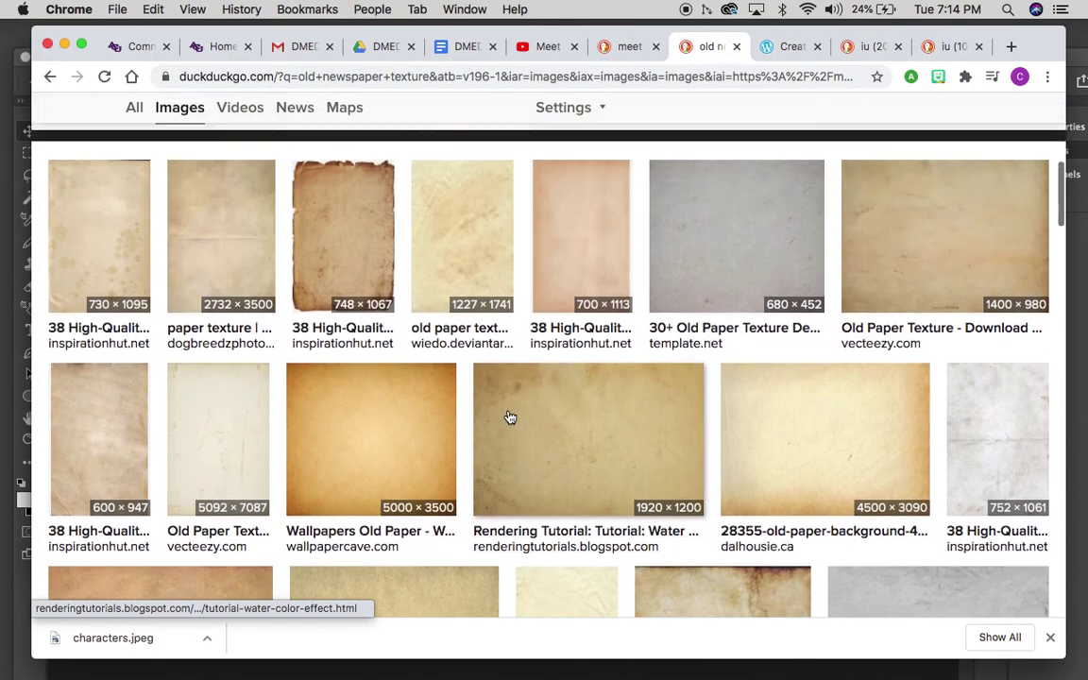
{"action": "left_click", "coordinate": [706, 425]}
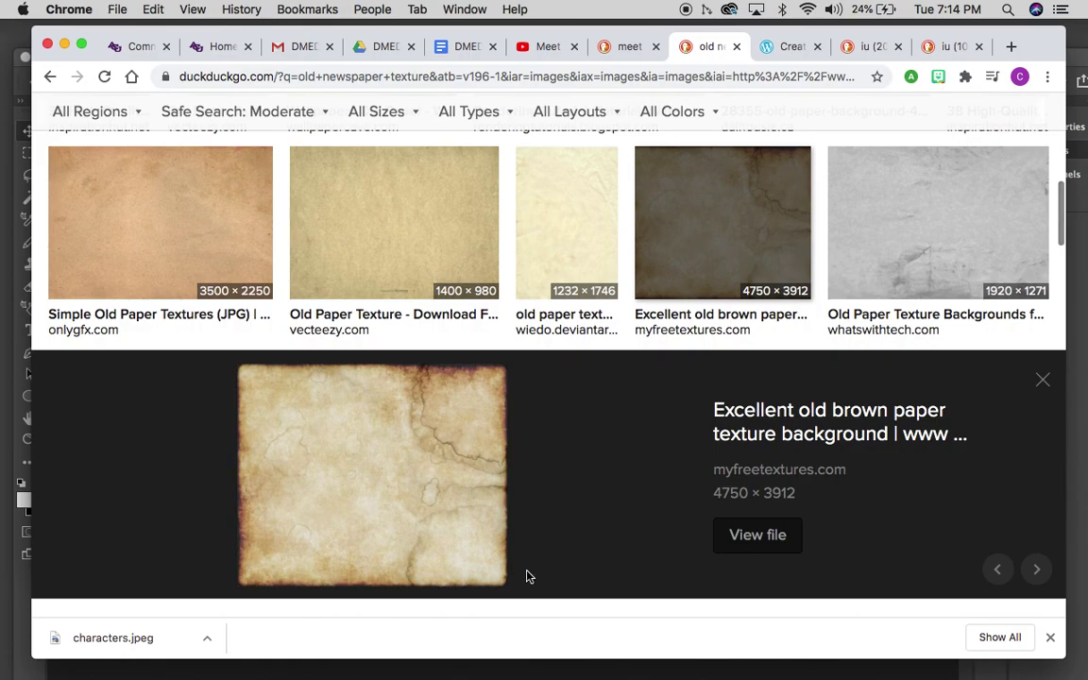
{"action": "scroll", "coordinate": [397, 422], "scroll_direction": "up", "scroll_amount": 3}
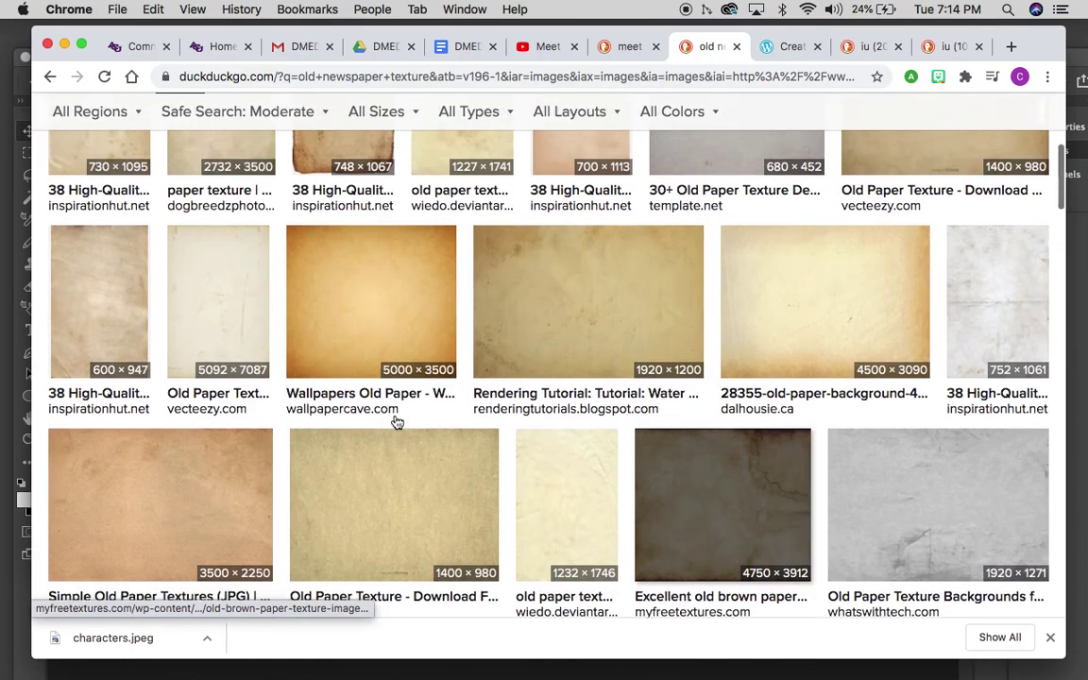
{"action": "scroll", "coordinate": [396, 422], "scroll_direction": "up", "scroll_amount": 5}
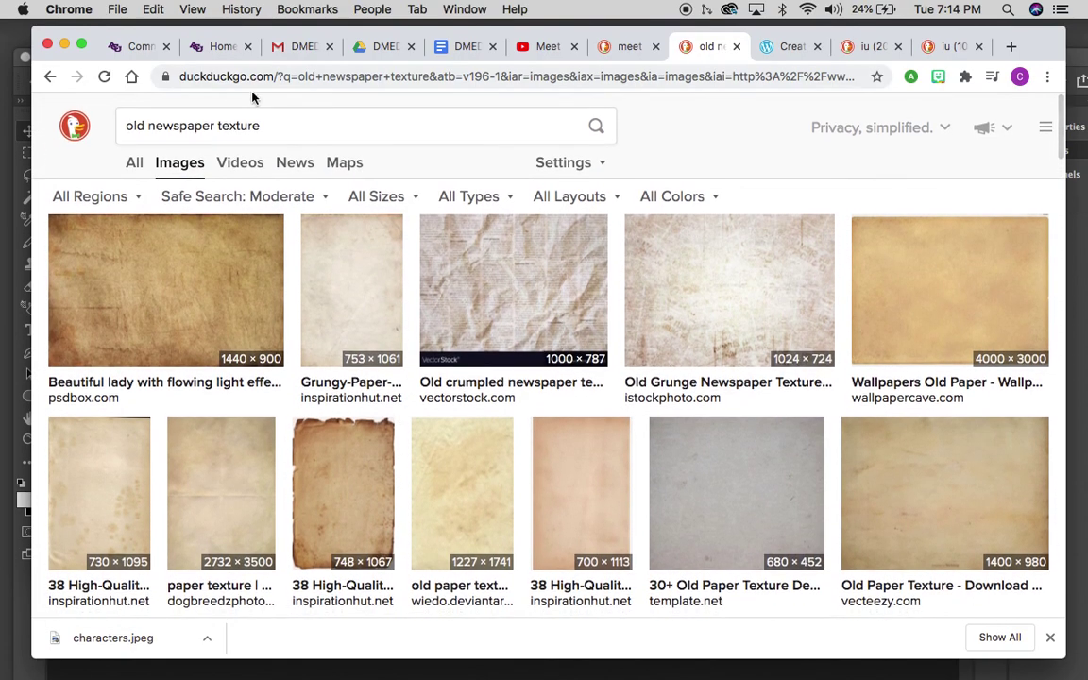
- Replace the image search with "vintage microphone png"
{"action": "left_click", "coordinate": [286, 139]}
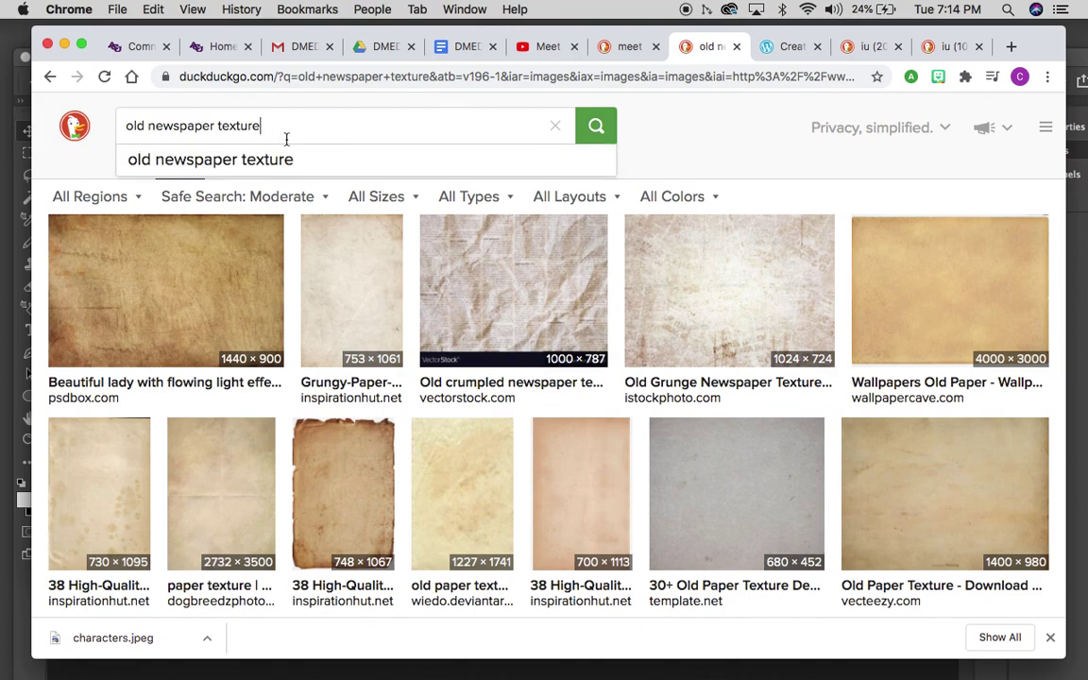
{"action": "key", "text": "super+a"}
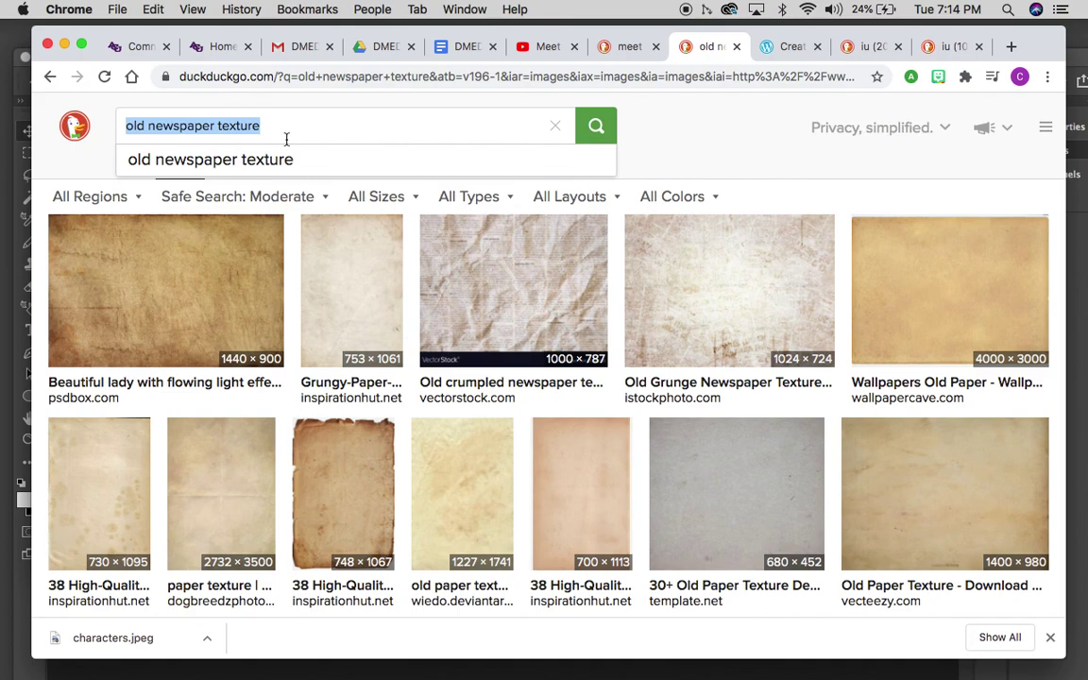
{"action": "type", "text": "vintage m"}
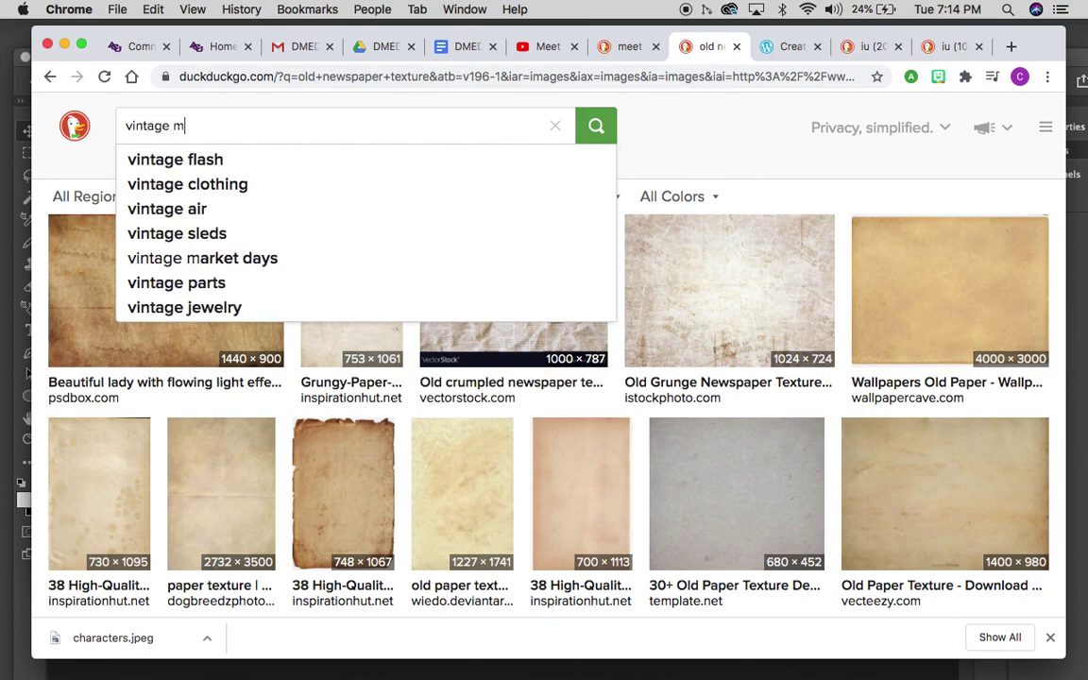
{"action": "type", "text": "icrop"}
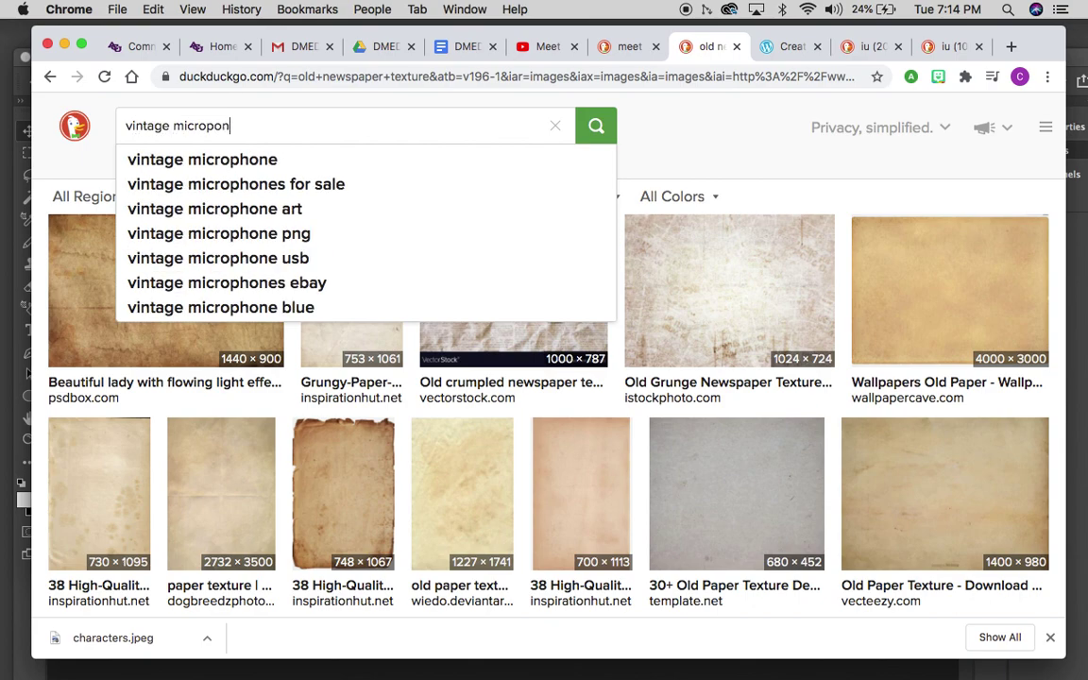
{"action": "type", "text": "hone png"}
{"action": "key", "text": "Return"}
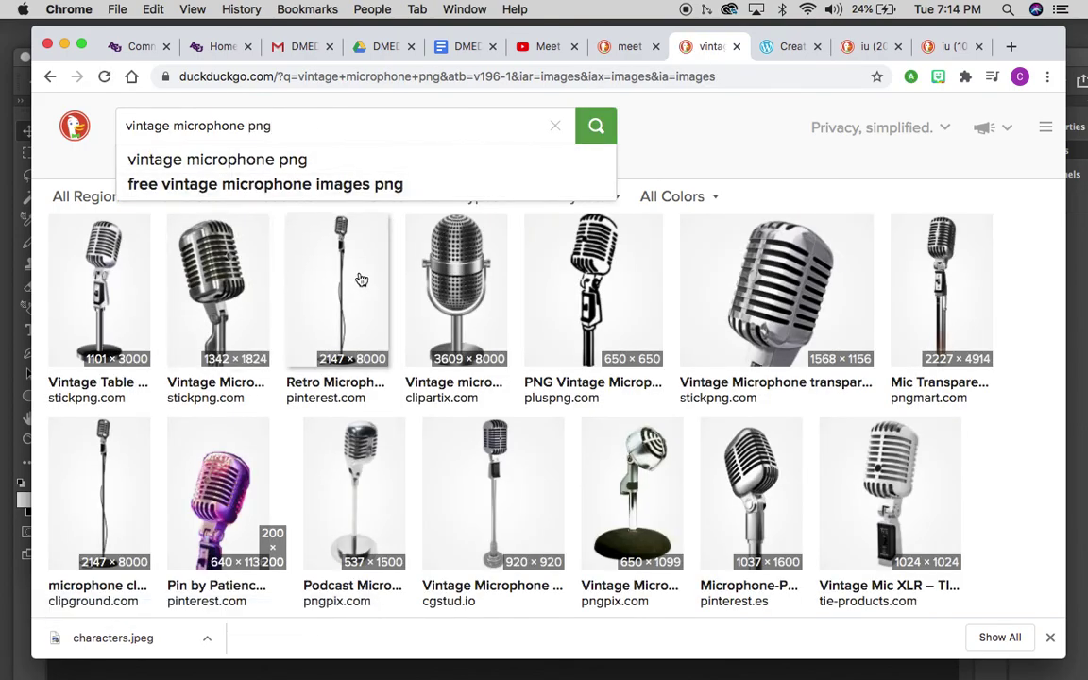
- Preview the 2147 × 8000 Retro Microphone PNG with the full stand and open its original file
{"action": "left_click", "coordinate": [360, 279]}
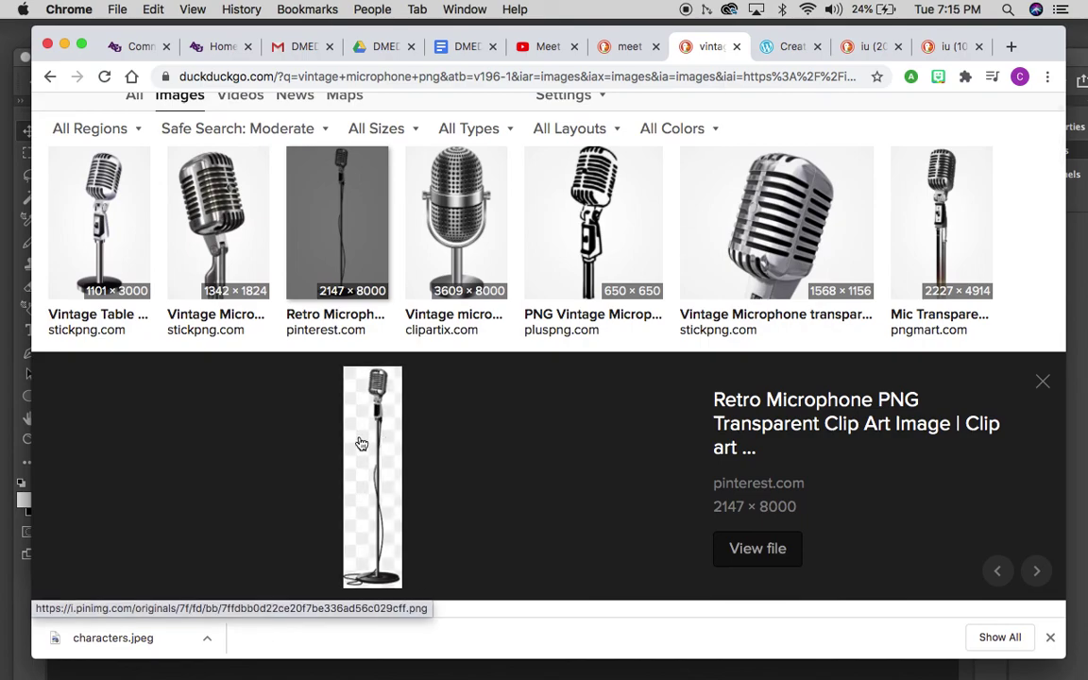
{"action": "left_click_drag", "start_coordinate": [354, 430], "coordinate": [394, 450]}
{"action": "left_click", "coordinate": [394, 450]}
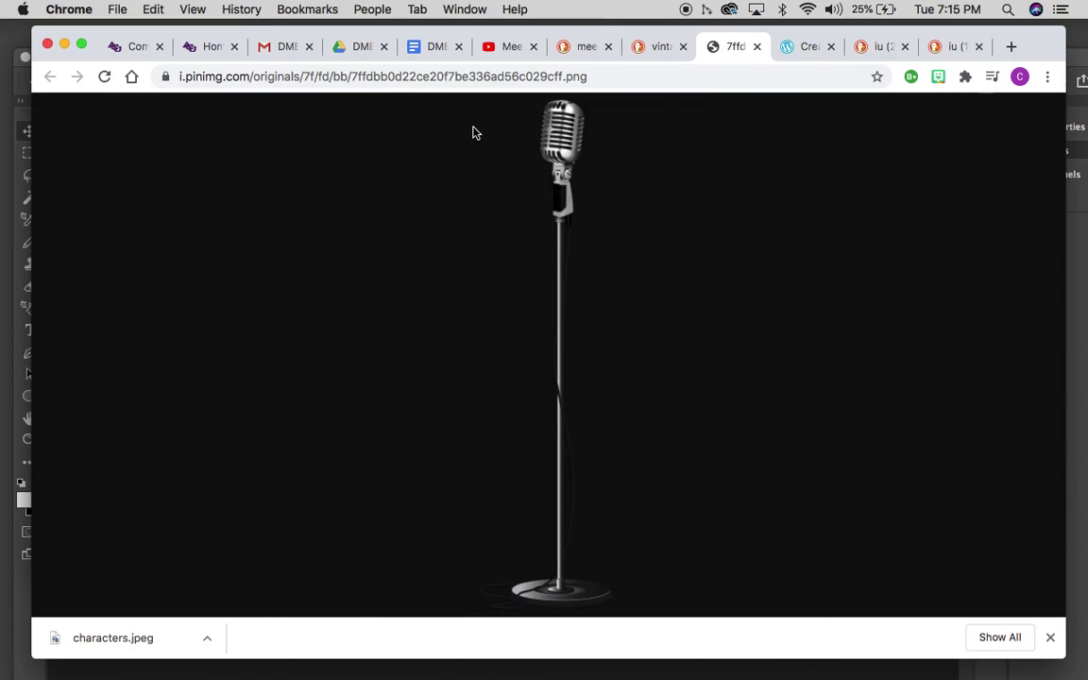
- Return to the microphone results and open the file of the 1568 × 1156 stickpng.com vintage microphone
{"action": "left_click", "coordinate": [633, 46]}
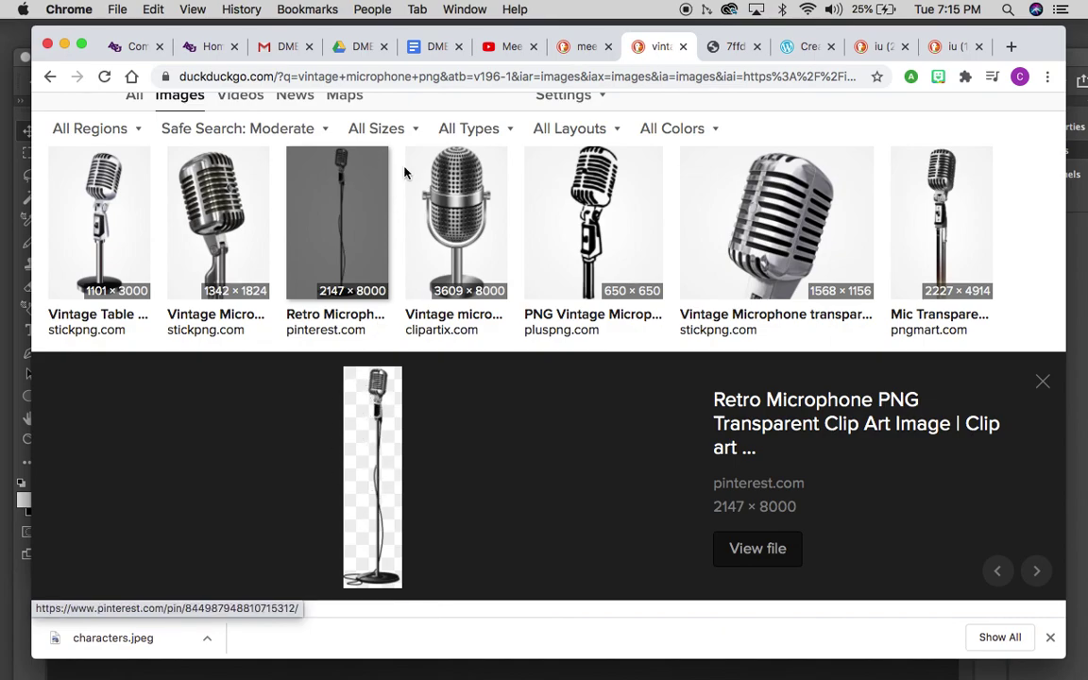
{"action": "left_click", "coordinate": [739, 236]}
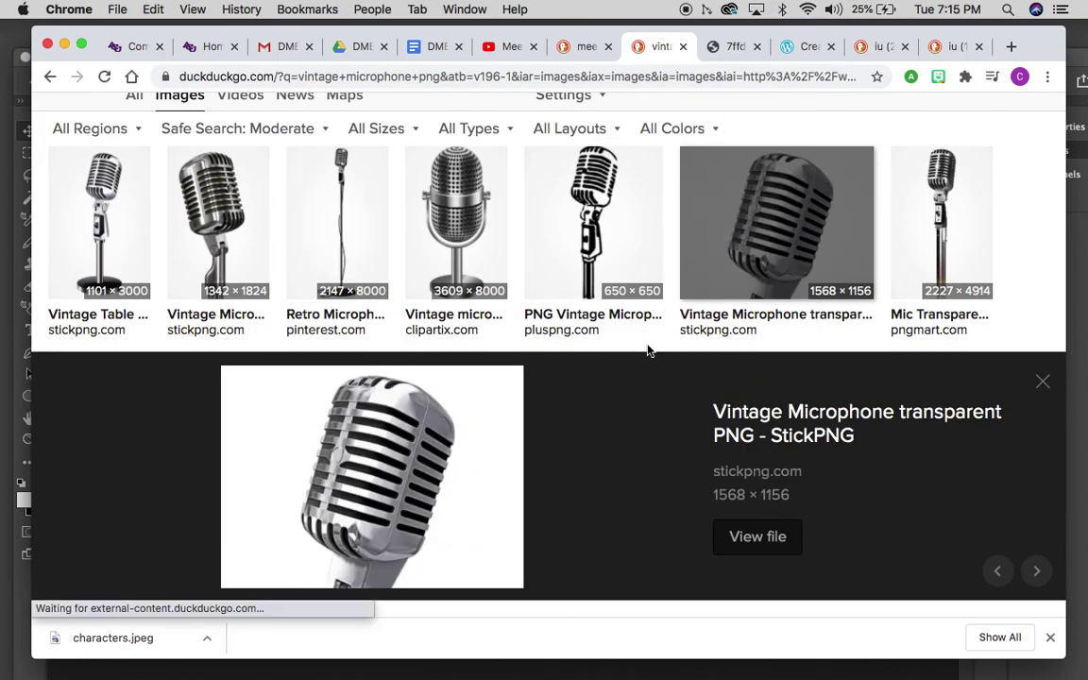
{"action": "left_click", "coordinate": [388, 494]}
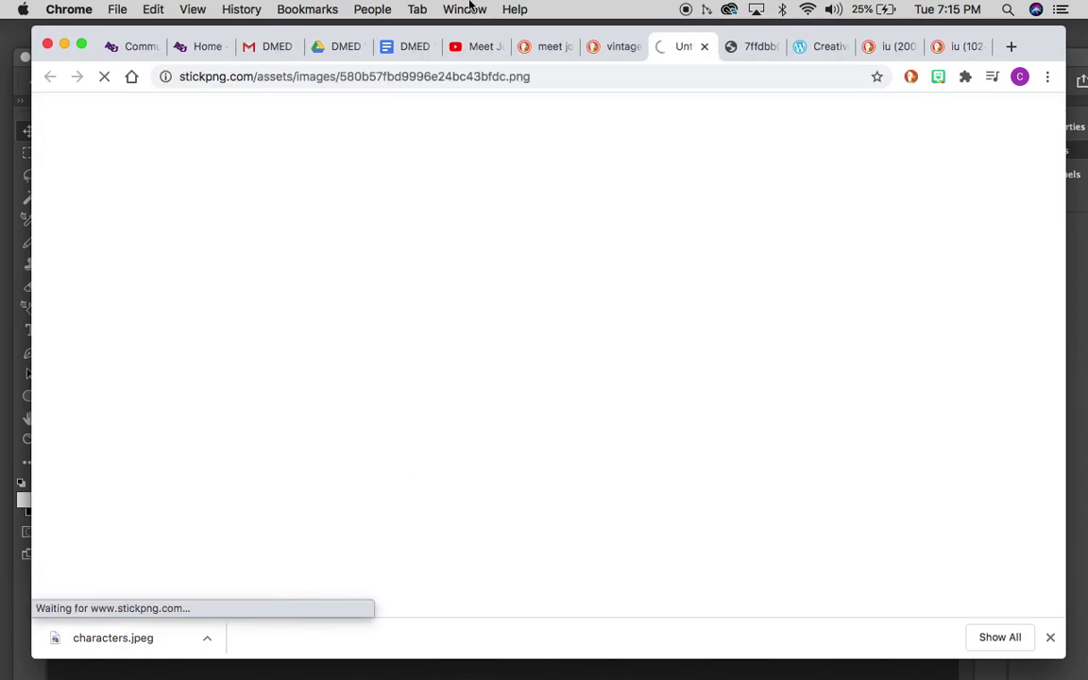
- Compare the 2227 × 4914 pngmart.com microphone with the 1568 × 1156 stickpng.com one, and inspect the latter's transparent preview and image options
{"action": "left_click", "coordinate": [619, 44]}
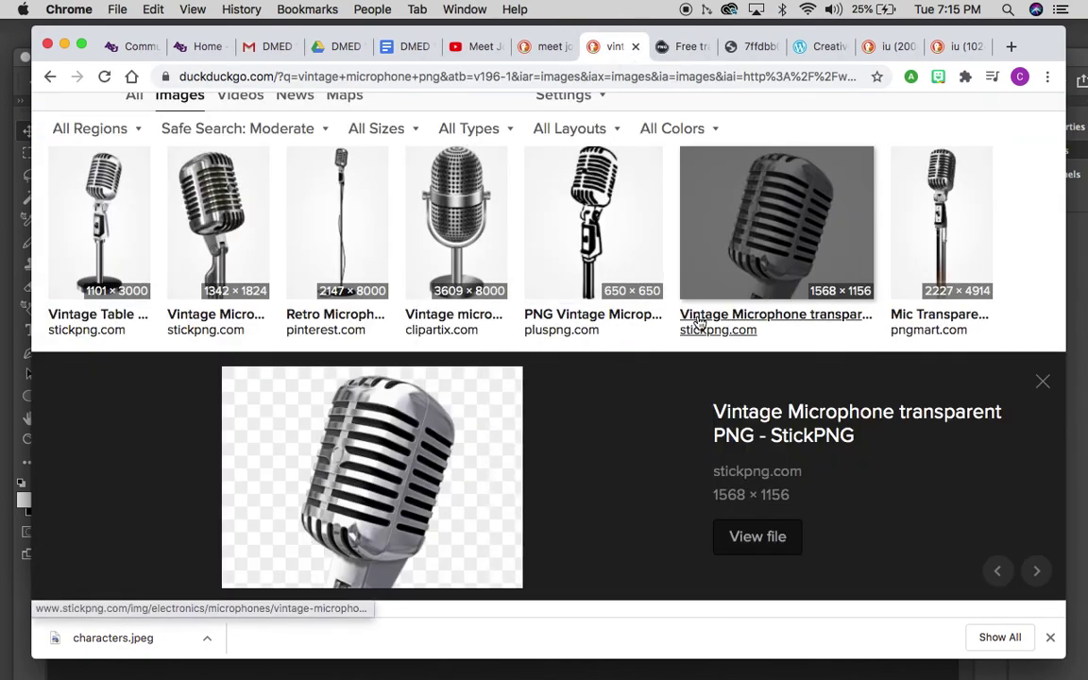
{"action": "left_click", "coordinate": [933, 261]}
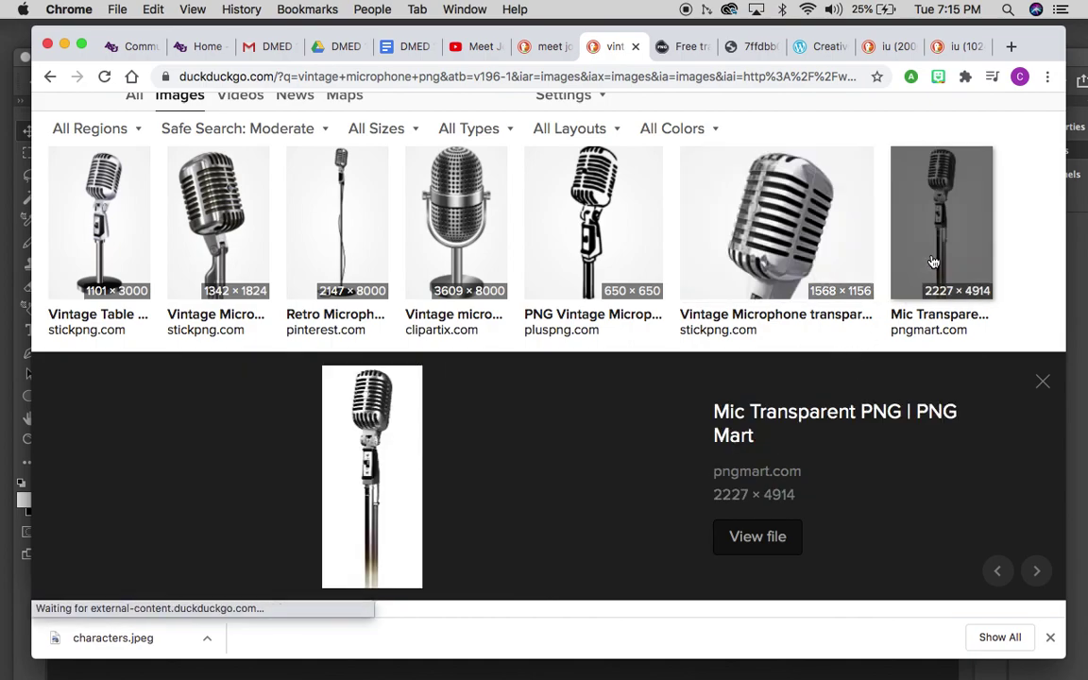
{"action": "left_click", "coordinate": [713, 253]}
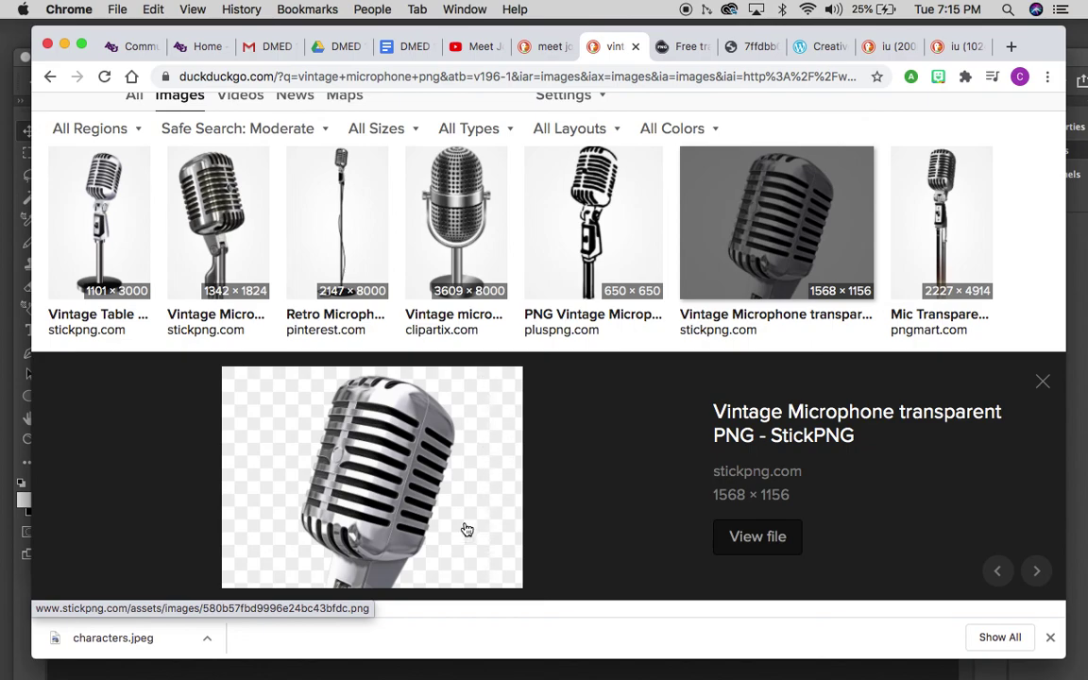
{"action": "mouse_move", "coordinate": [397, 504]}
{"action": "left_mouse_down"}
{"action": "mouse_move", "coordinate": [303, 498]}
{"action": "mouse_move", "coordinate": [235, 461]}
{"action": "mouse_move", "coordinate": [132, 475]}
{"action": "mouse_move", "coordinate": [157, 468]}
{"action": "mouse_move", "coordinate": [146, 498]}
{"action": "mouse_move", "coordinate": [311, 464]}
{"action": "mouse_move", "coordinate": [392, 485]}
{"action": "left_mouse_up"}
{"action": "right_click", "coordinate": [423, 495]}
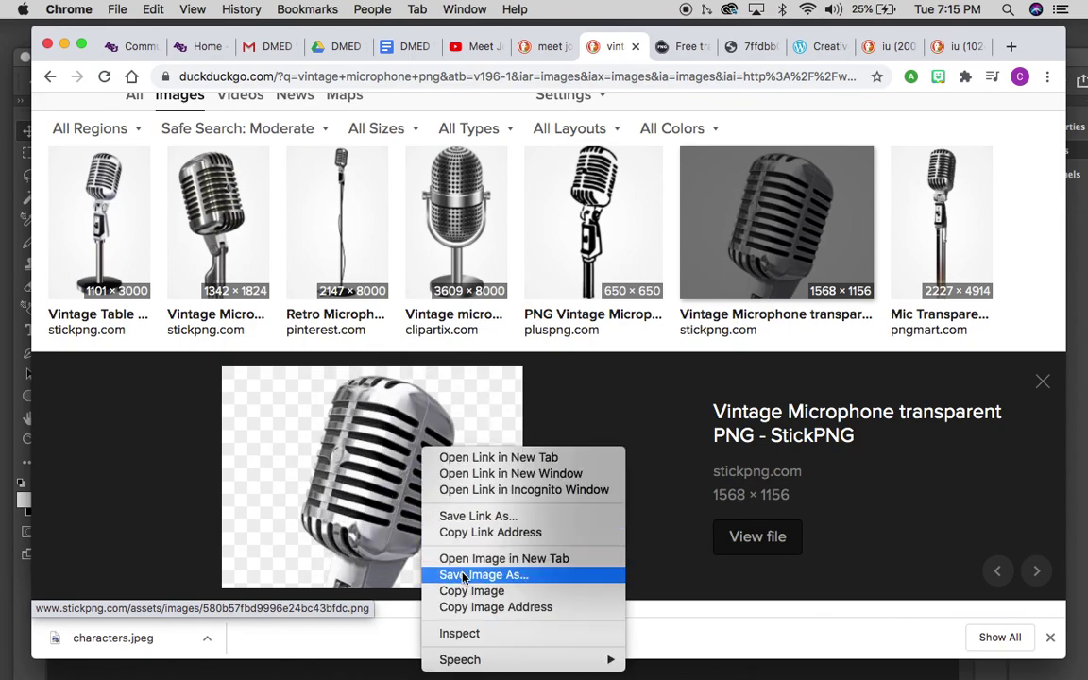
{"action": "left_click", "coordinate": [633, 434]}
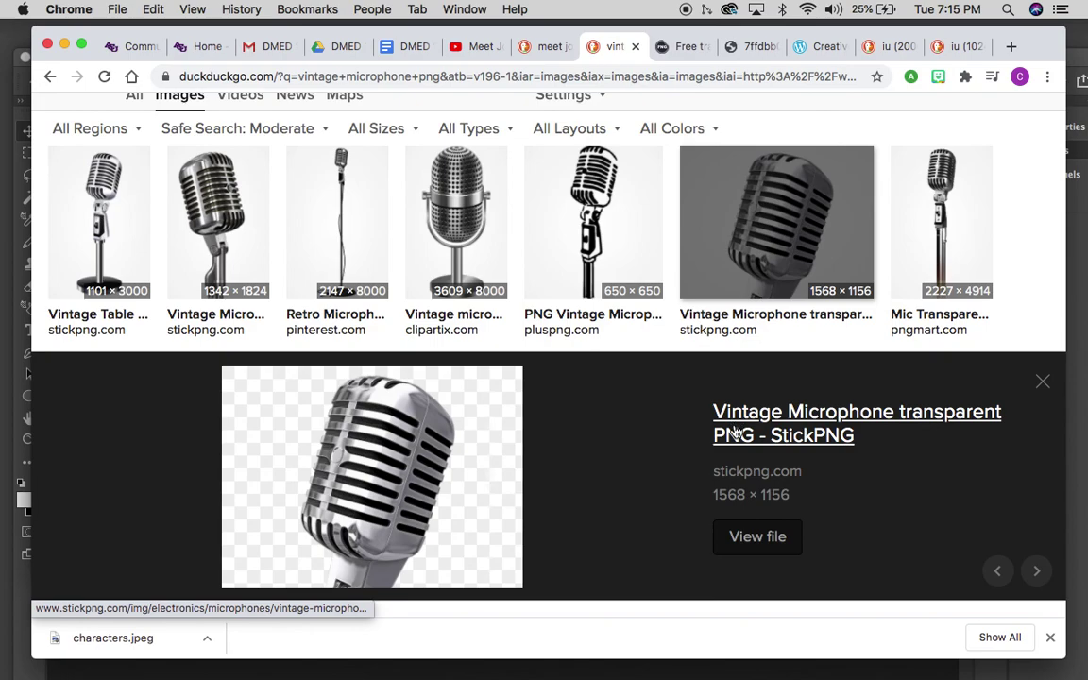
{"action": "left_click_drag", "start_coordinate": [357, 425], "coordinate": [345, 459]}
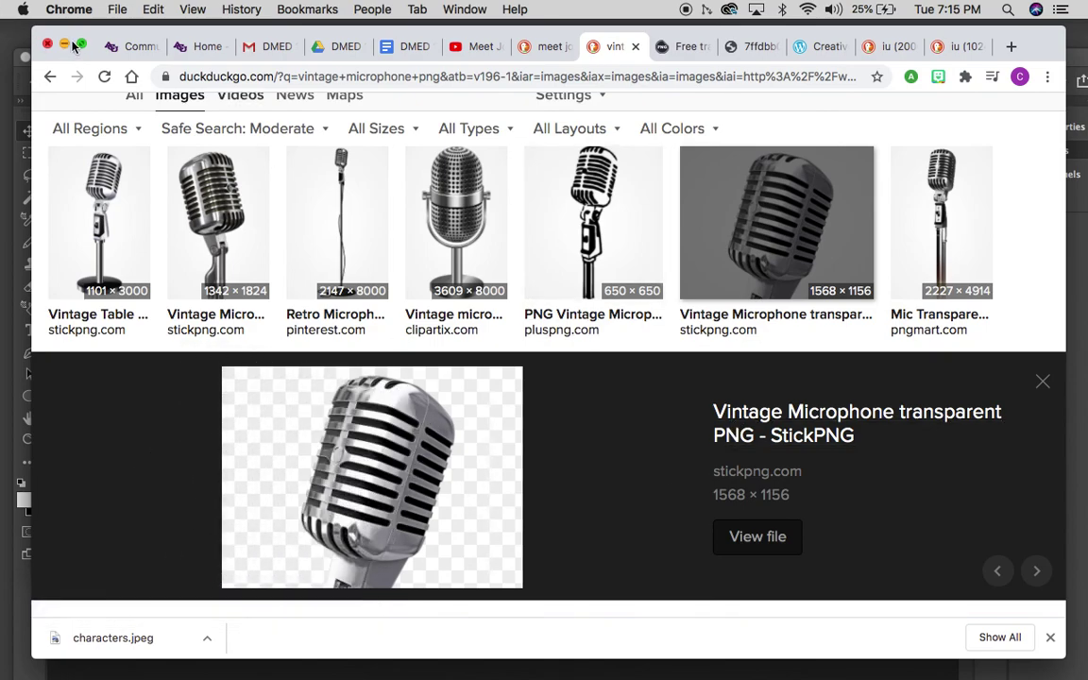
- Minimize the browser window and bring the meet john doe folder forward in Finder with no file selected
{"action": "left_click_drag", "start_coordinate": [77, 50], "coordinate": [99, 52]}
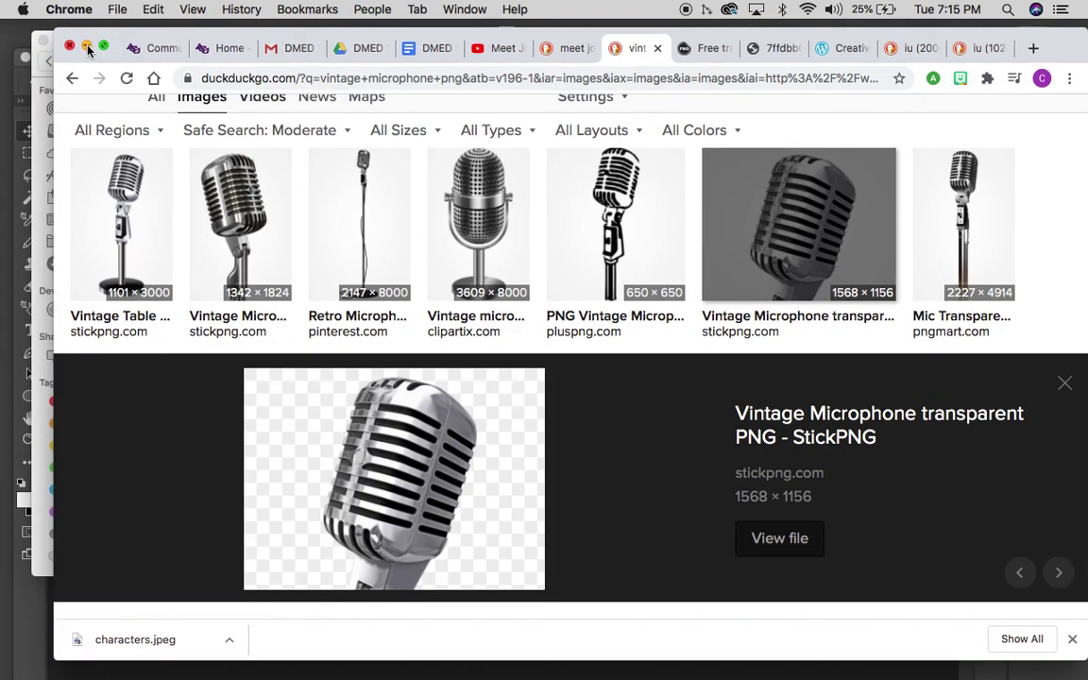
{"action": "left_click", "coordinate": [87, 47]}
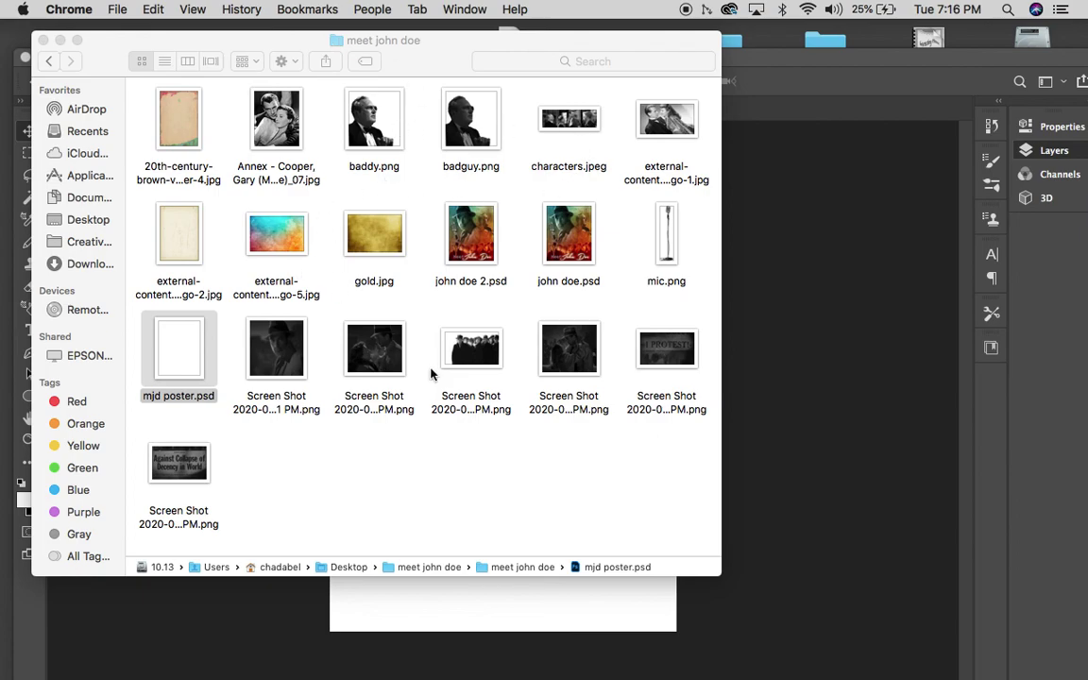
{"action": "left_click", "coordinate": [272, 439]}
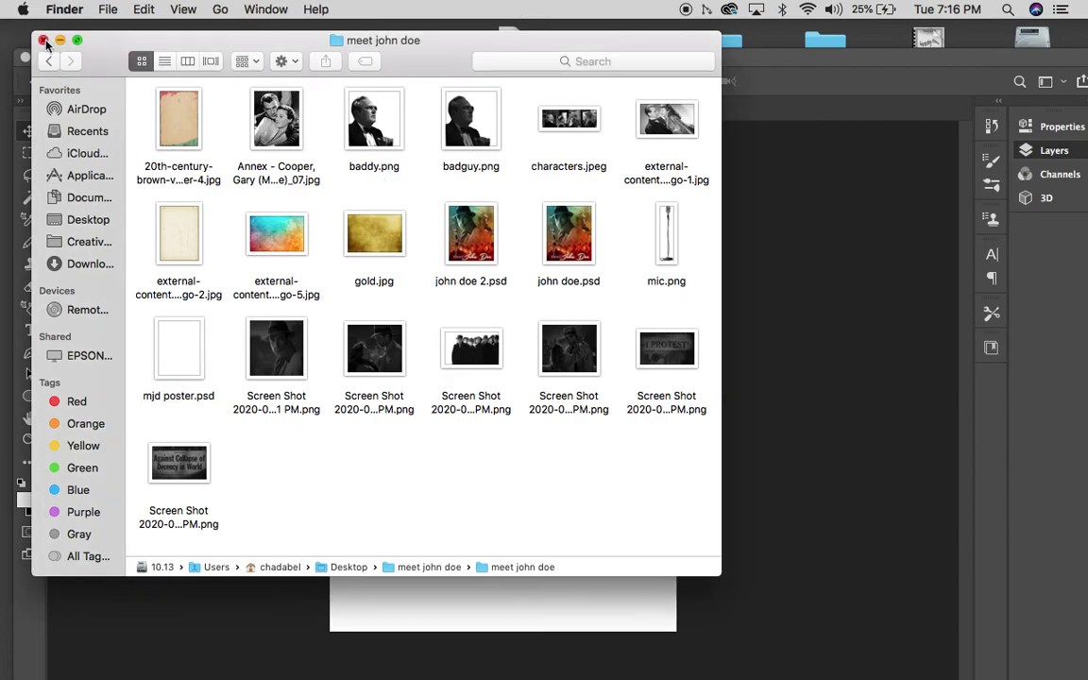